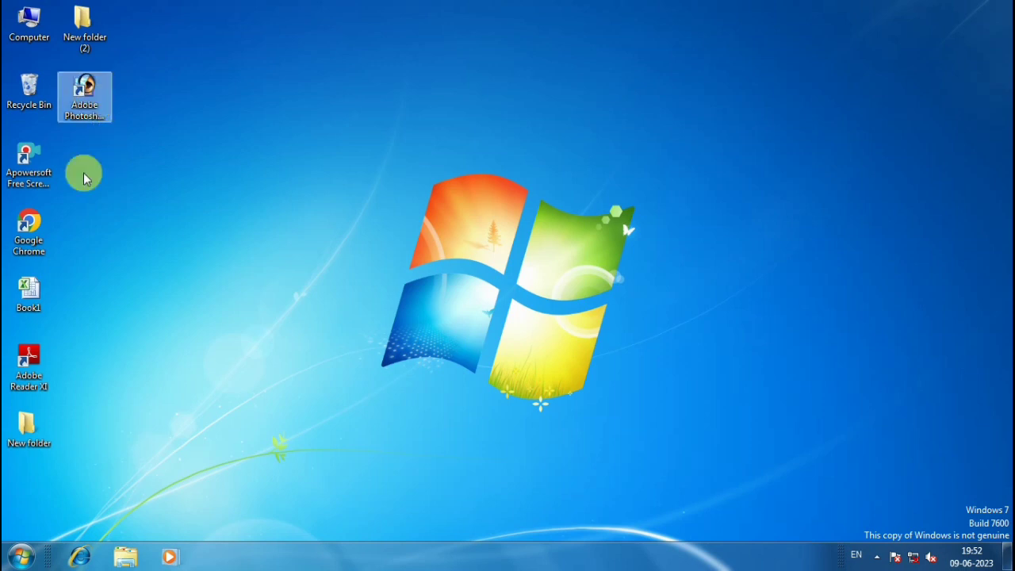
Step: Browse the Start menu's full program list, then return to the desktop
{"action": "left_click", "coordinate": [16, 563]}
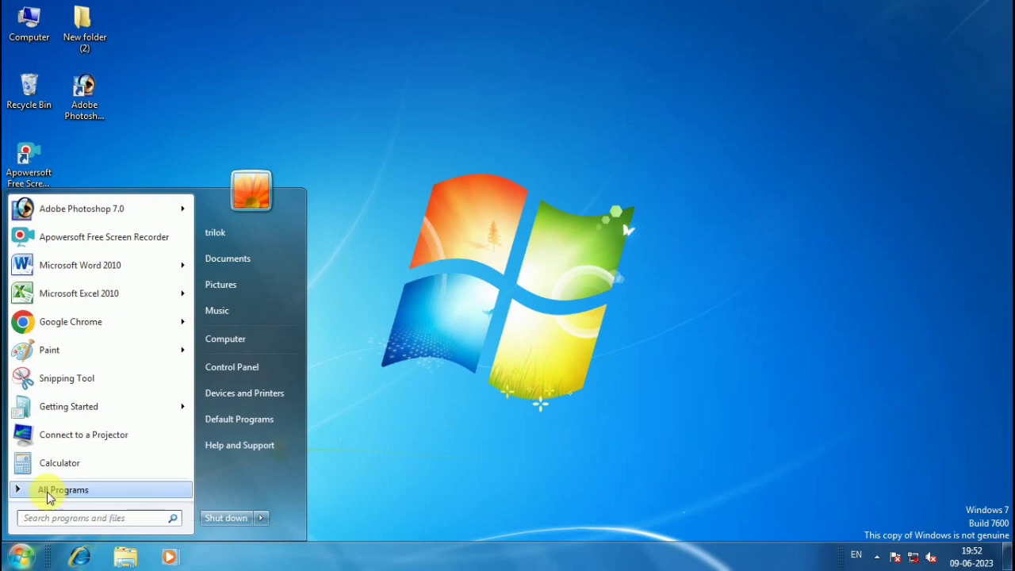
{"action": "left_click", "coordinate": [47, 490]}
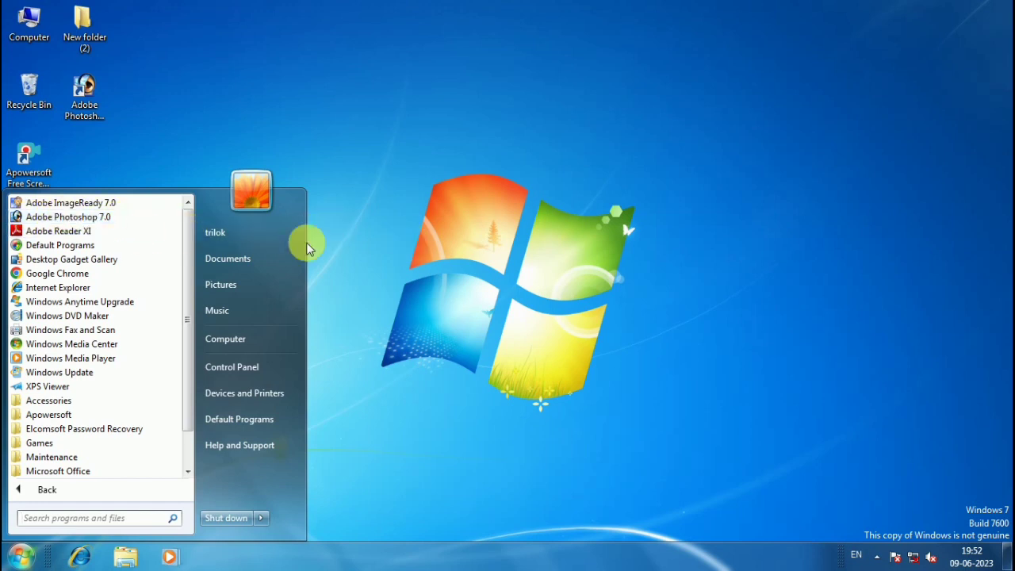
{"action": "left_click", "coordinate": [396, 217]}
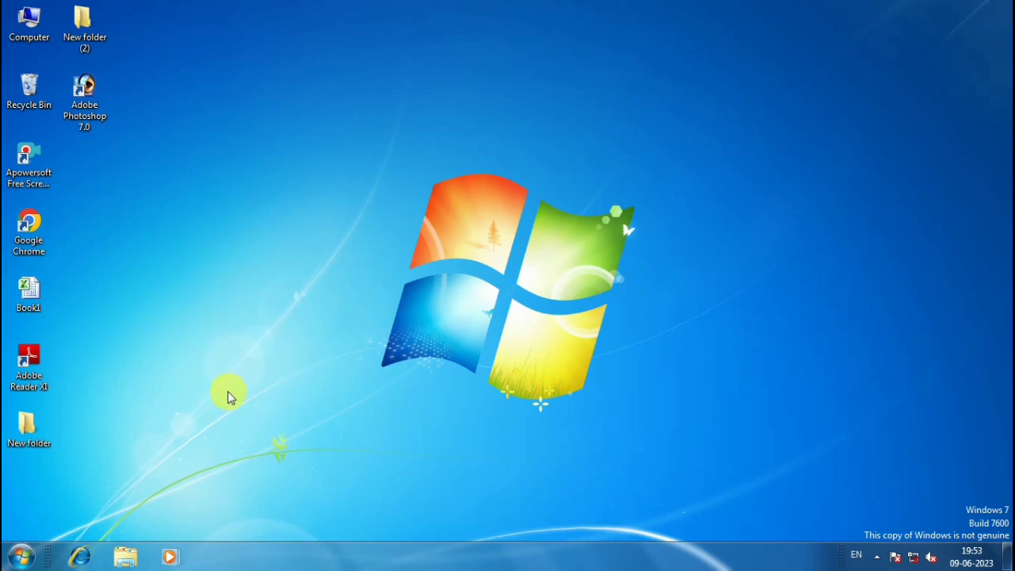
Step: Launch Photoshop with the Run command 'photoshop', then close it once loaded
{"action": "key", "text": "super+r"}
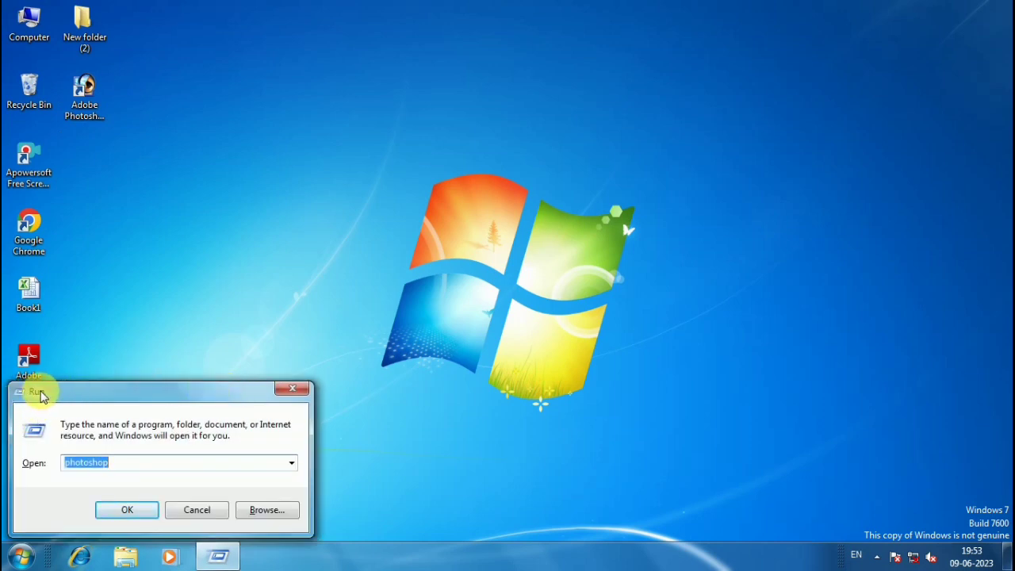
{"action": "left_click", "coordinate": [139, 464]}
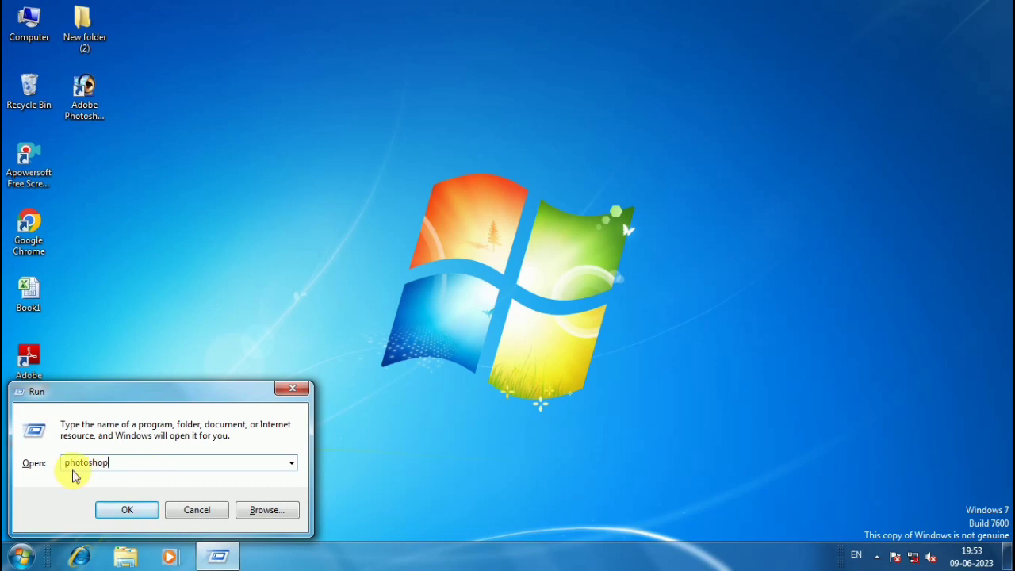
{"action": "left_click", "coordinate": [128, 514]}
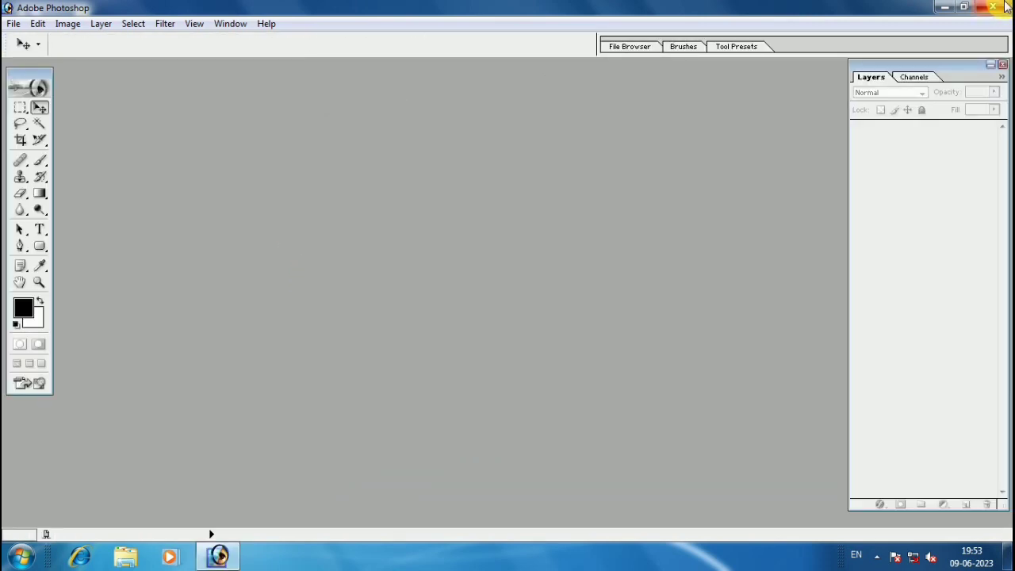
{"action": "left_click", "coordinate": [993, 7]}
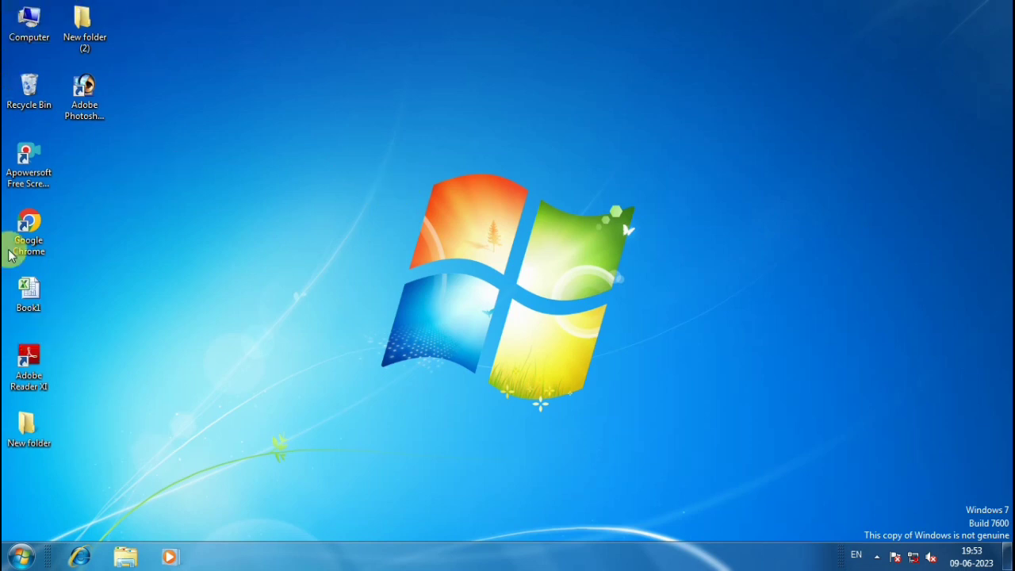
Step: Delete the Adobe Photoshop desktop shortcut
{"action": "left_click", "coordinate": [98, 100]}
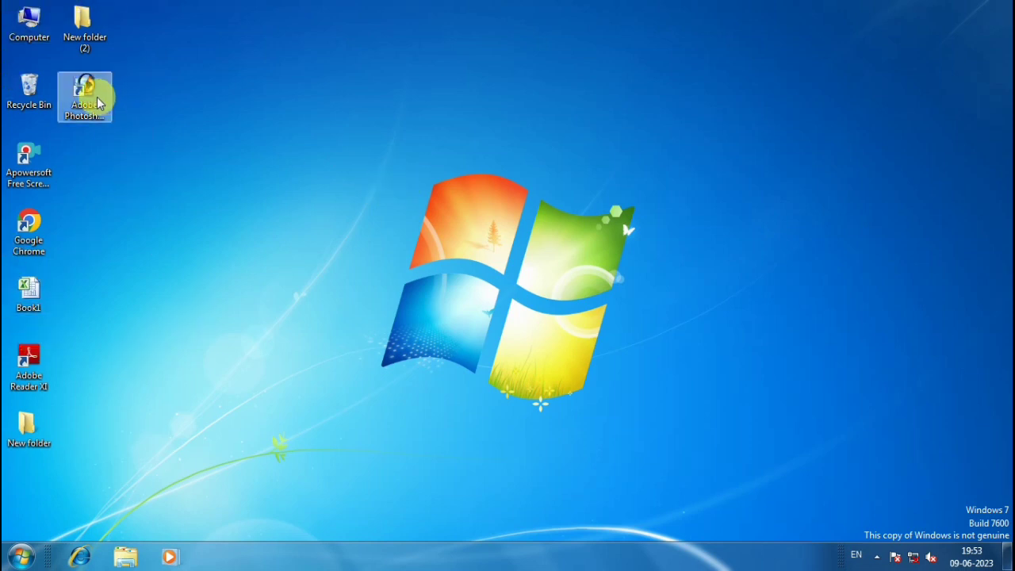
{"action": "left_click", "coordinate": [79, 127]}
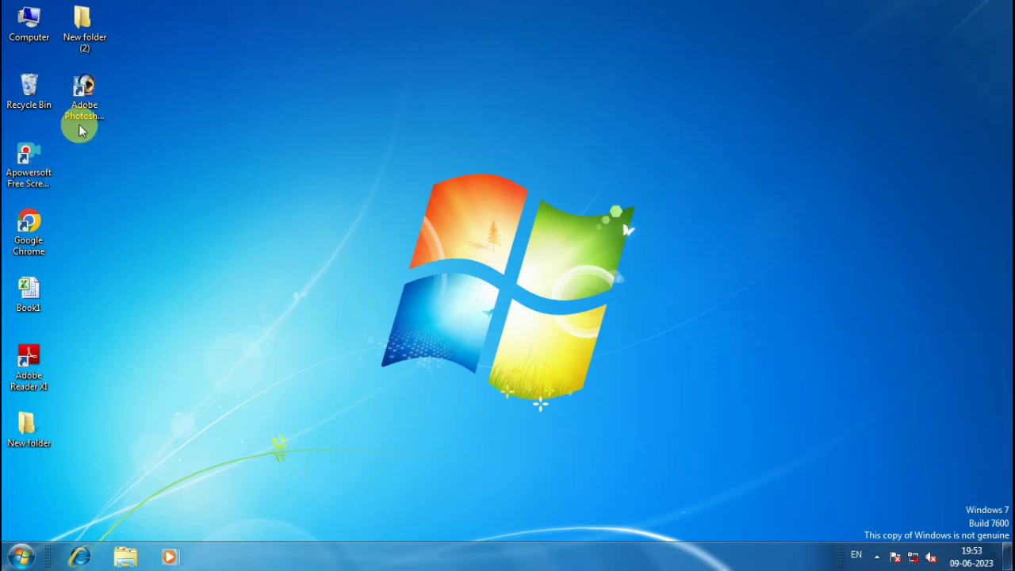
{"action": "right_click", "coordinate": [91, 90]}
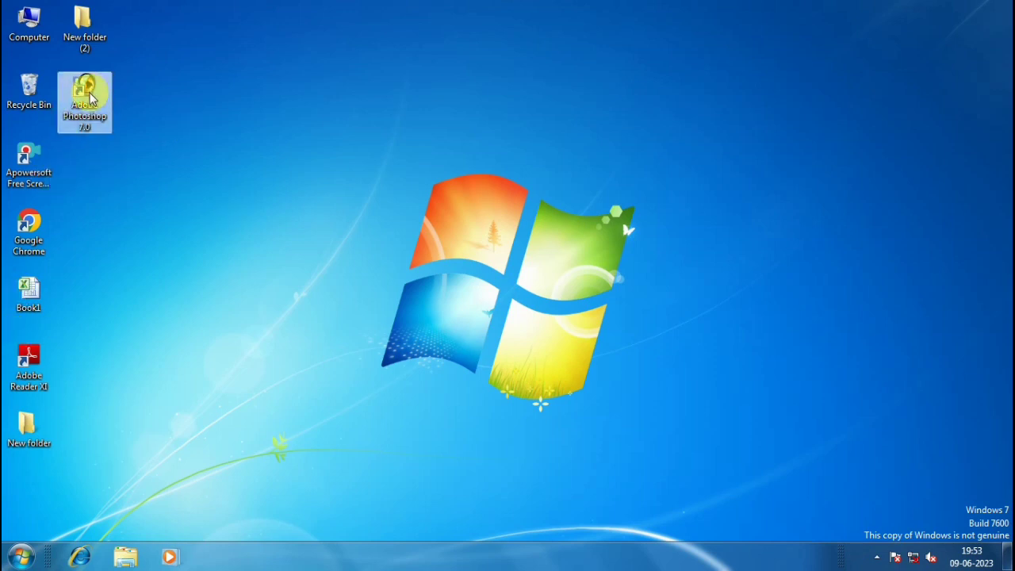
{"action": "left_click", "coordinate": [127, 385]}
{"action": "left_click", "coordinate": [552, 357]}
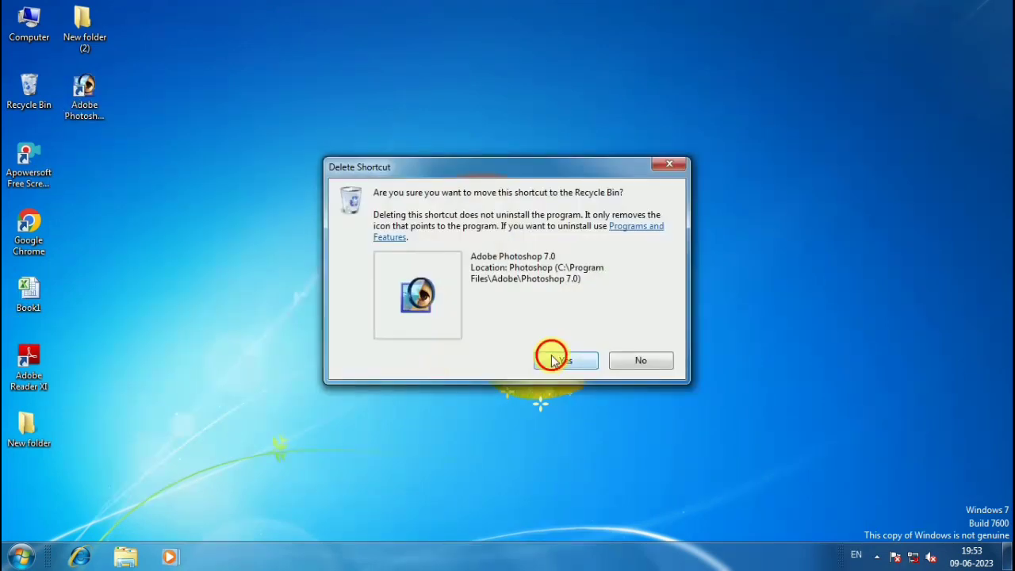
Step: Recreate the Adobe Photoshop 7.0 shortcut from the Start menu beside the Recycle Bin
{"action": "left_click", "coordinate": [20, 556]}
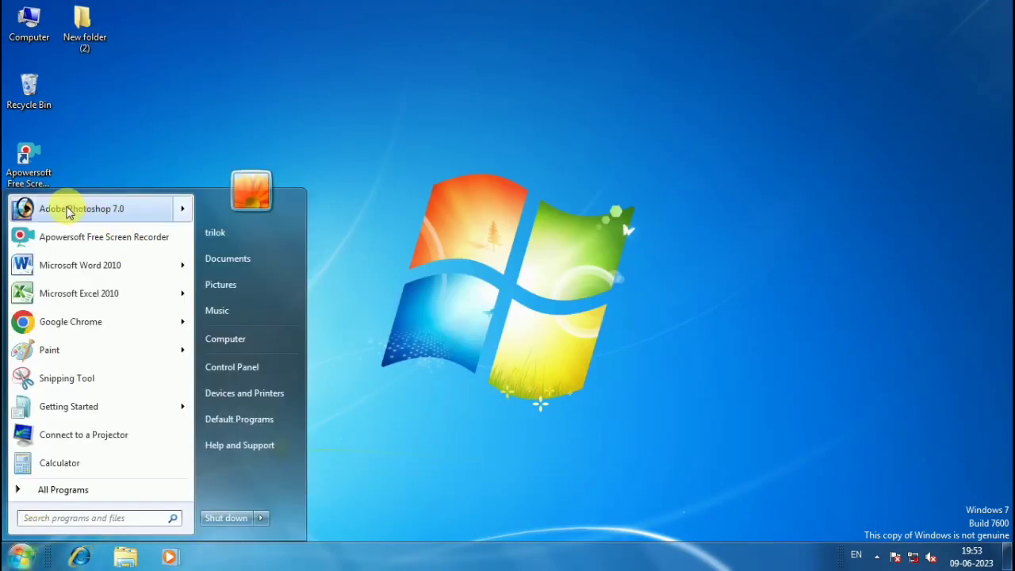
{"action": "mouse_move", "coordinate": [73, 208]}
{"action": "left_mouse_down"}
{"action": "mouse_move", "coordinate": [101, 213]}
{"action": "mouse_move", "coordinate": [125, 151]}
{"action": "left_mouse_up"}
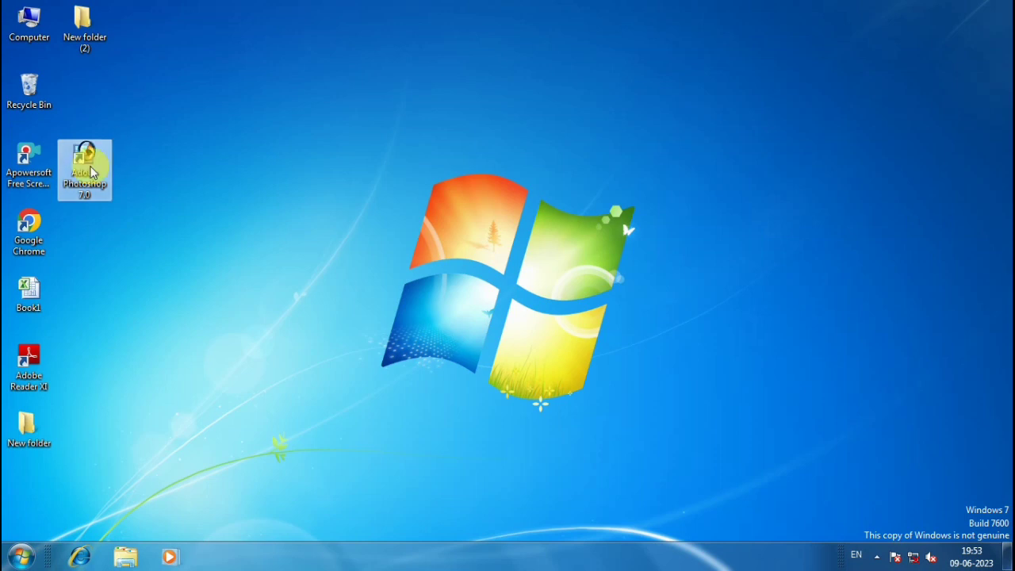
{"action": "left_click_drag", "start_coordinate": [88, 182], "coordinate": [84, 112]}
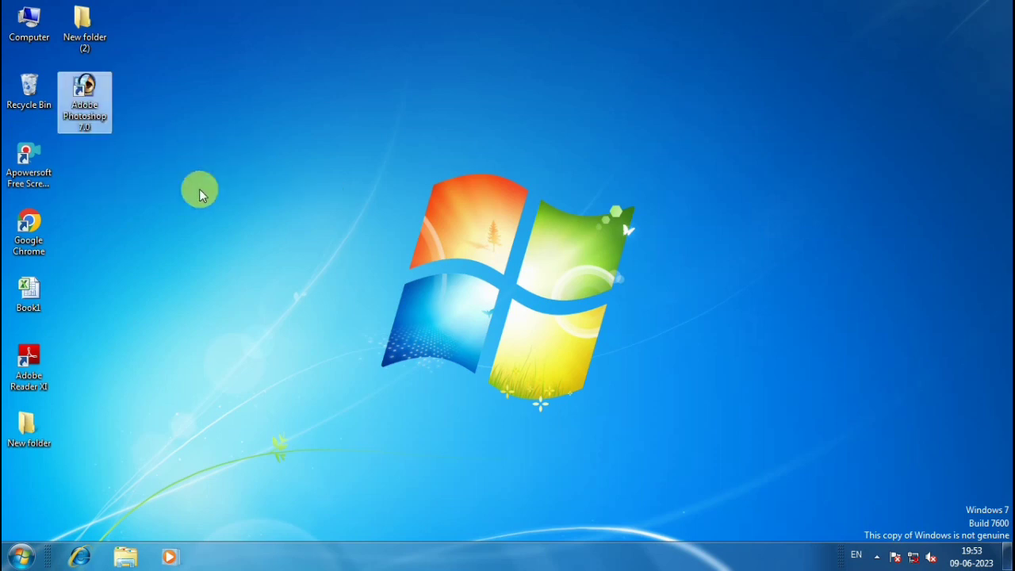
Step: Test-launch Photoshop from the new shortcut, close it, and select the shortcut
{"action": "double_click", "coordinate": [84, 103]}
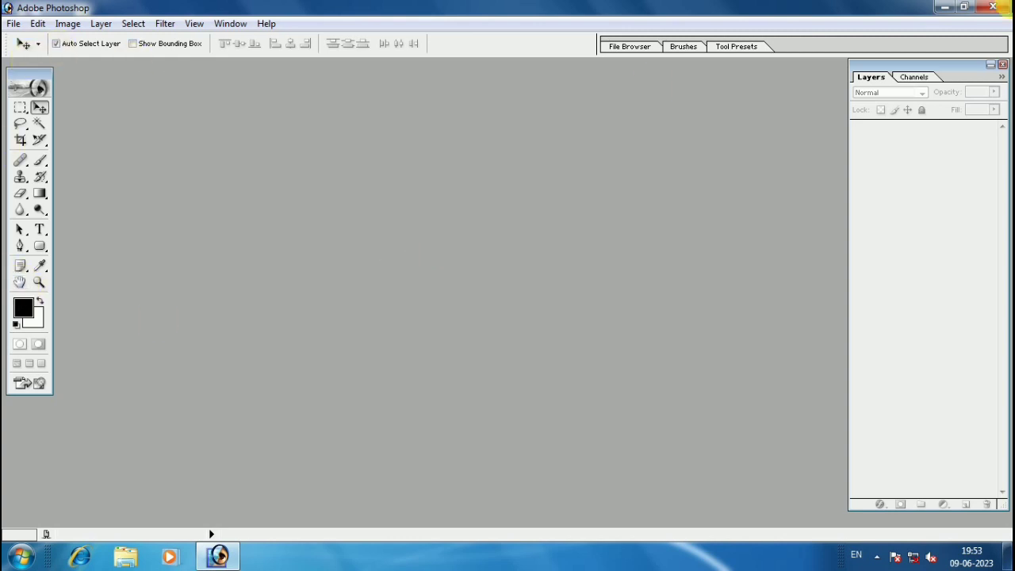
{"action": "left_click", "coordinate": [1001, 7]}
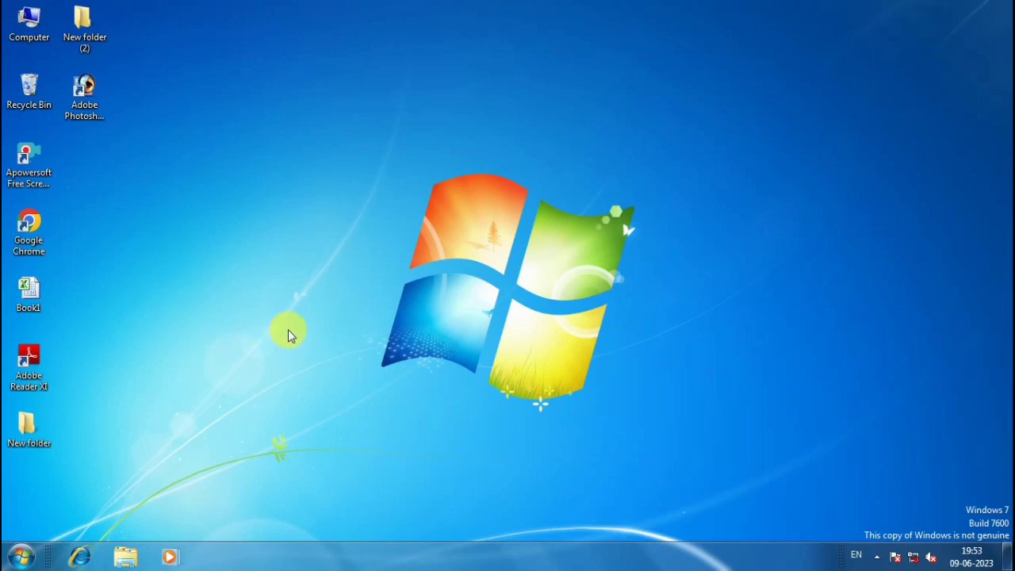
{"action": "left_click", "coordinate": [87, 96]}
Step: Launch Photoshop 7.0 from its desktop shortcut and wait for the empty workspace
{"action": "double_click", "coordinate": [88, 97]}
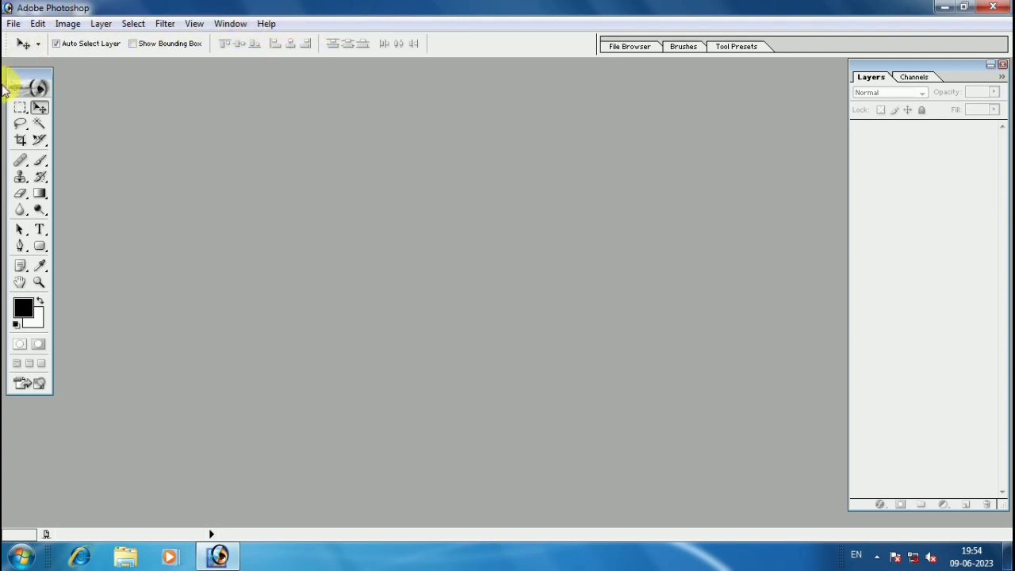
{"action": "left_click", "coordinate": [19, 139]}
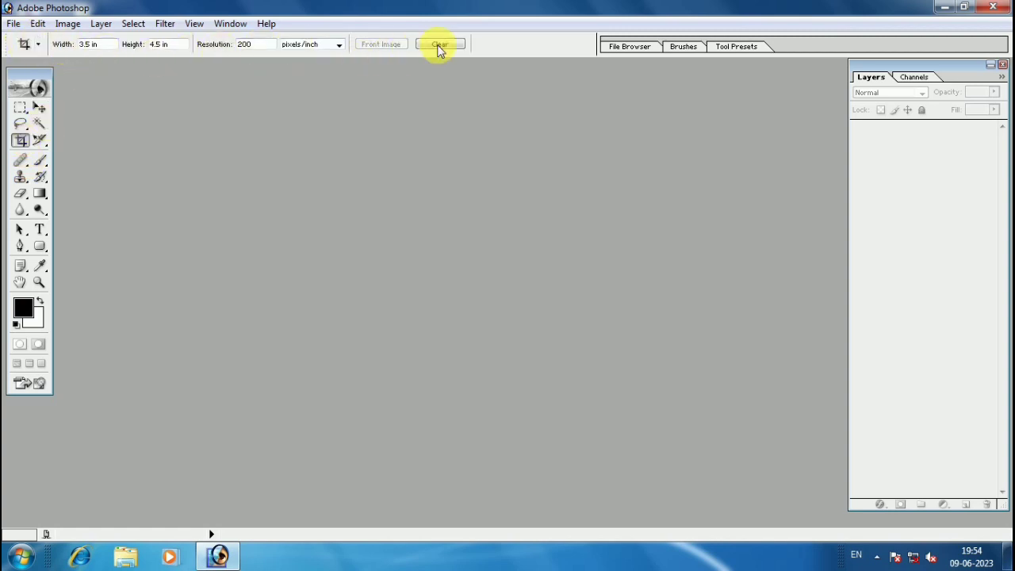
{"action": "left_click", "coordinate": [41, 230]}
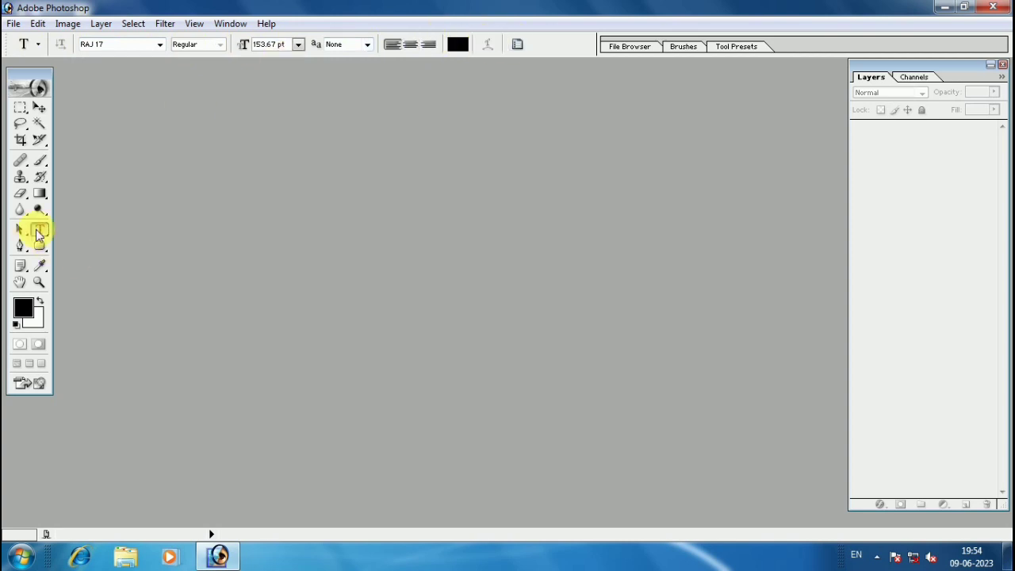
{"action": "left_click", "coordinate": [160, 44]}
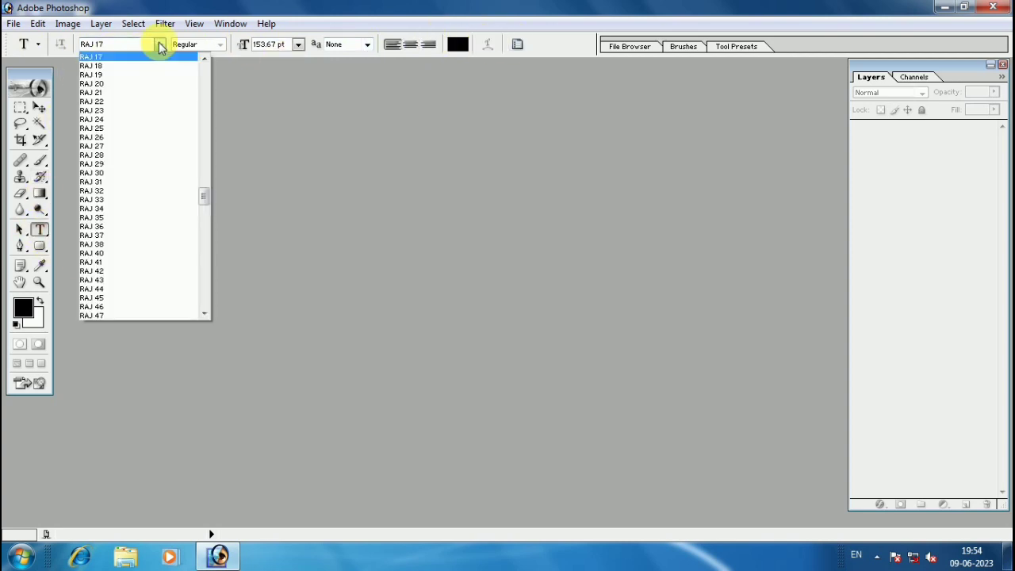
{"action": "left_click_drag", "start_coordinate": [204, 195], "coordinate": [204, 101]}
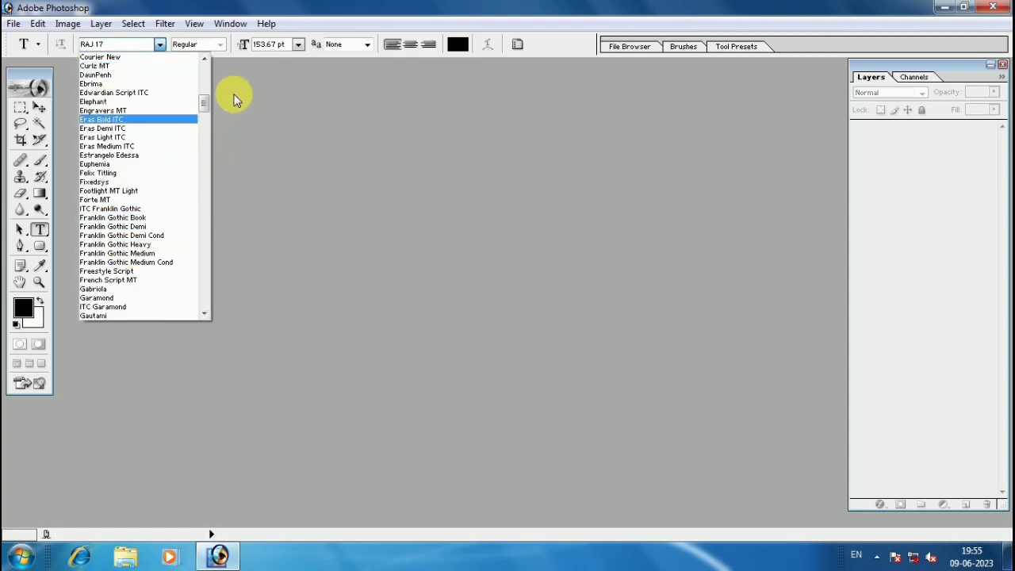
{"action": "left_click", "coordinate": [233, 95]}
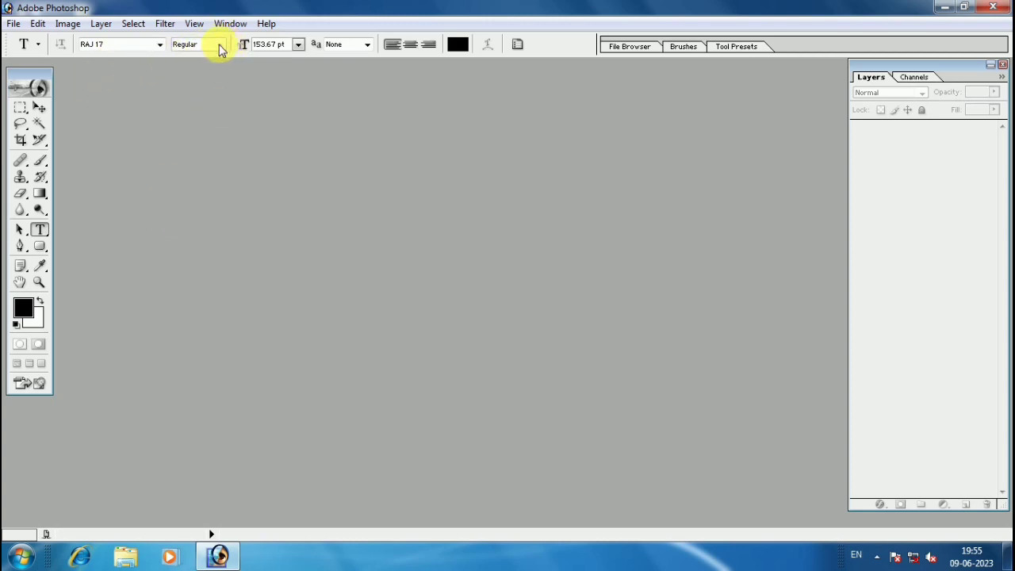
{"action": "left_click", "coordinate": [298, 44]}
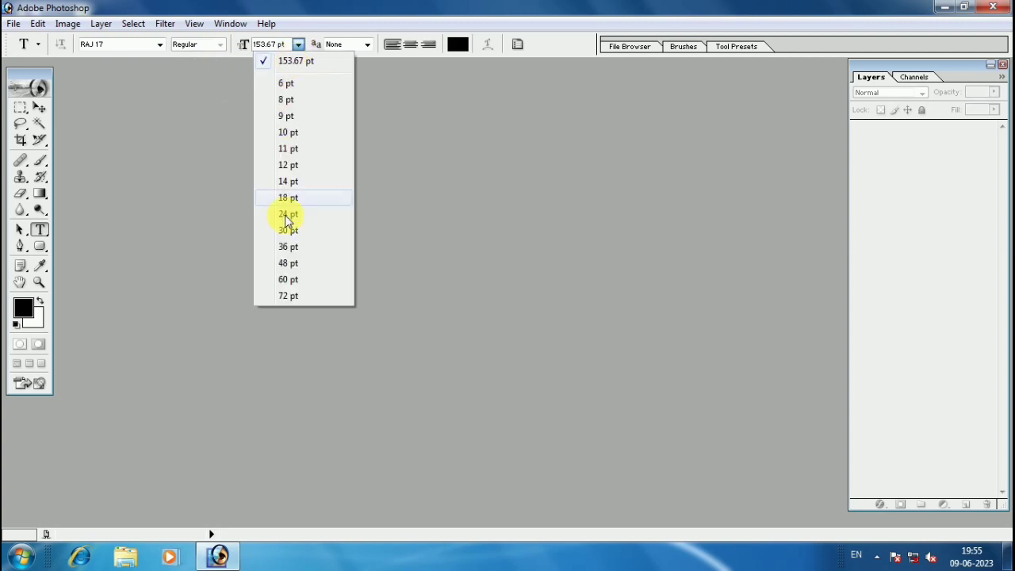
{"action": "left_click", "coordinate": [230, 230]}
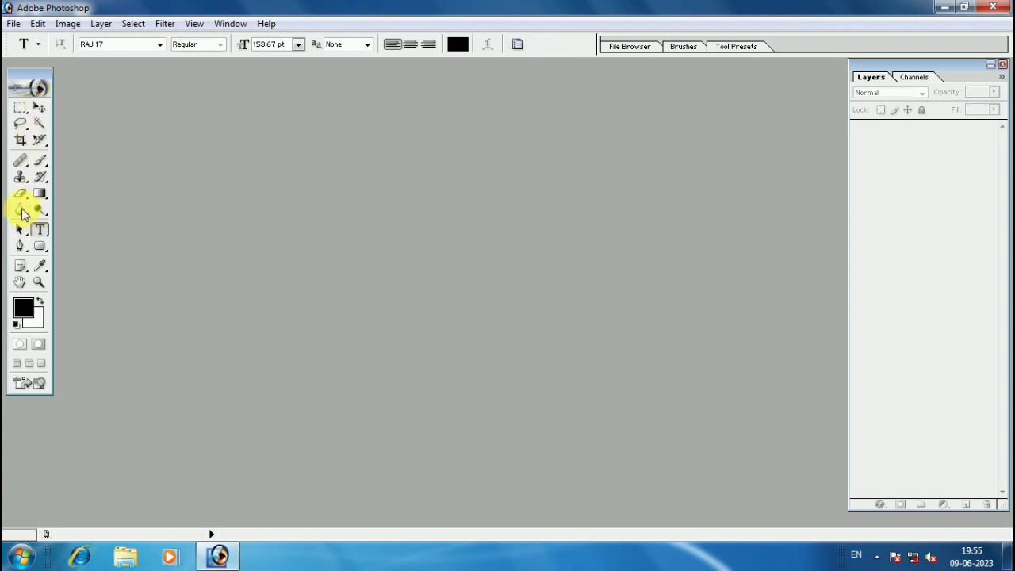
{"action": "left_click", "coordinate": [40, 109]}
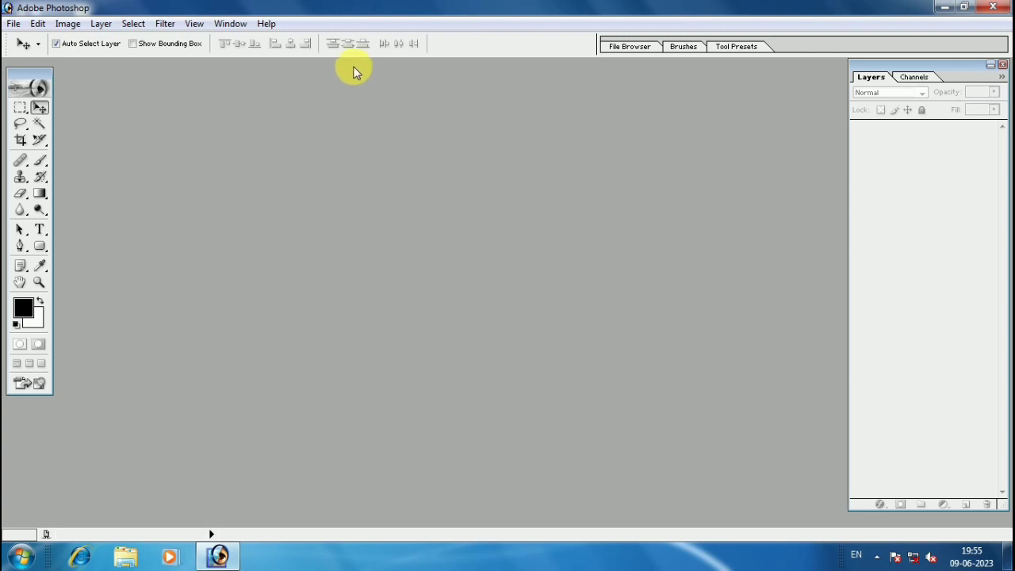
Step: Open Photoshop's File menu
{"action": "left_click", "coordinate": [15, 23]}
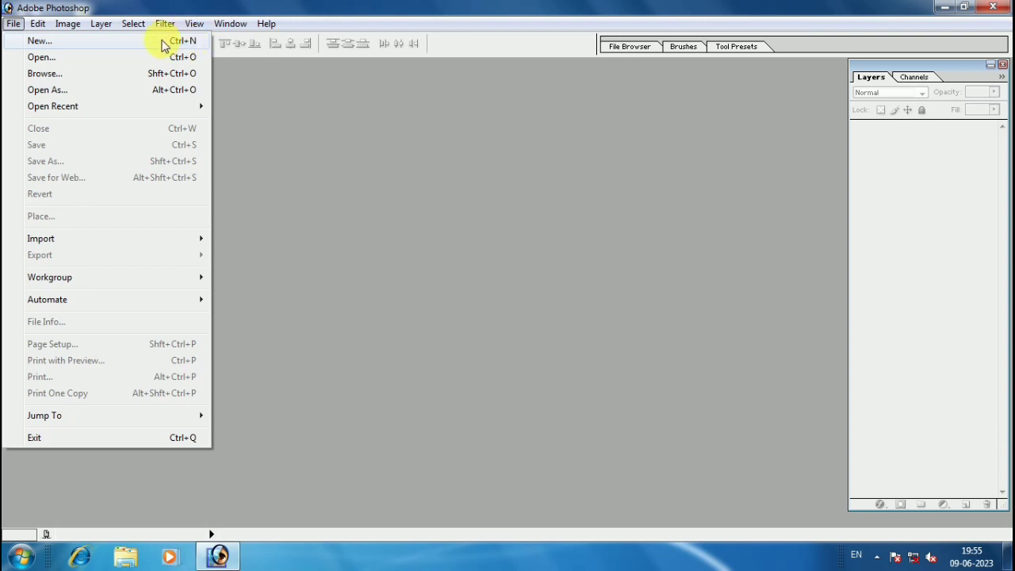
Step: Start a new image and enter the document name 'trilok'
{"action": "left_click", "coordinate": [40, 44]}
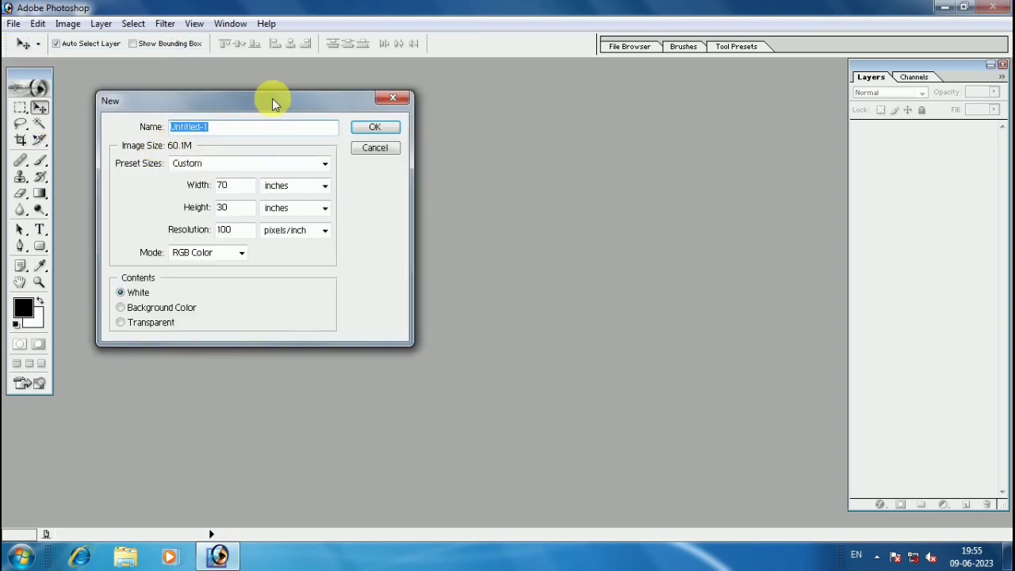
{"action": "mouse_move", "coordinate": [272, 98]}
{"action": "left_mouse_down"}
{"action": "mouse_move", "coordinate": [331, 115]}
{"action": "mouse_move", "coordinate": [254, 80]}
{"action": "left_mouse_up"}
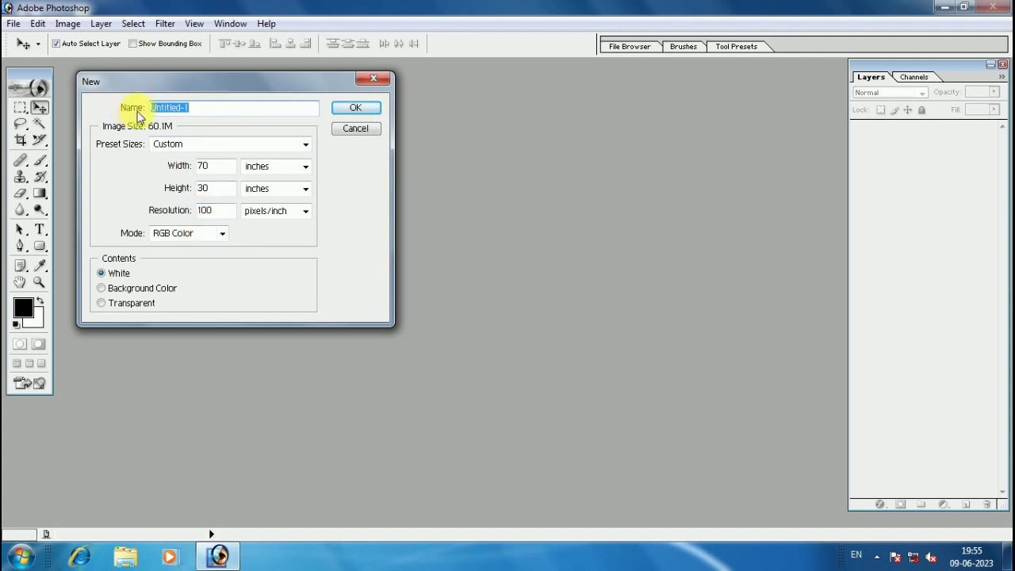
{"action": "left_click_drag", "start_coordinate": [223, 80], "coordinate": [264, 95]}
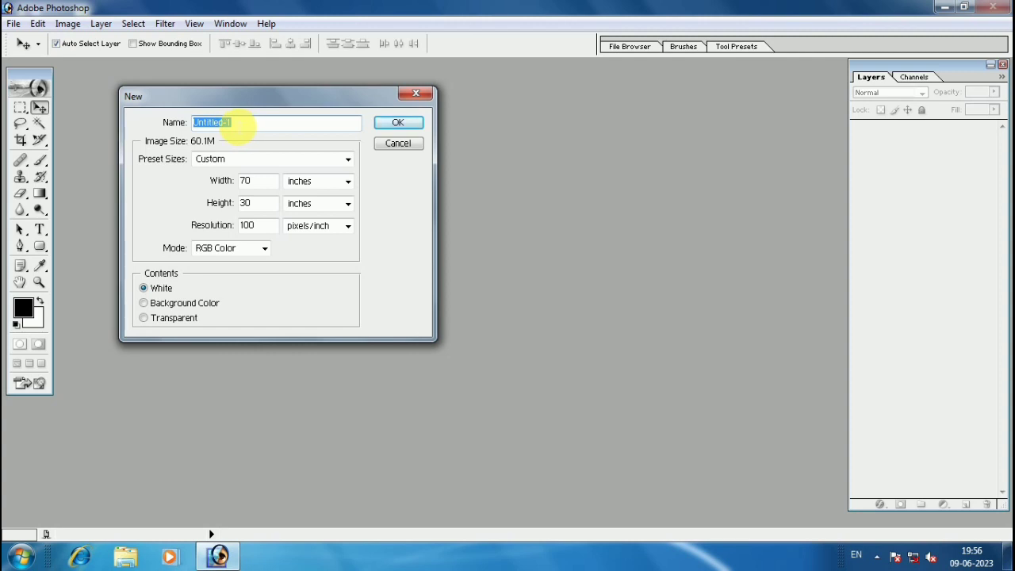
{"action": "type", "text": "trilok"}
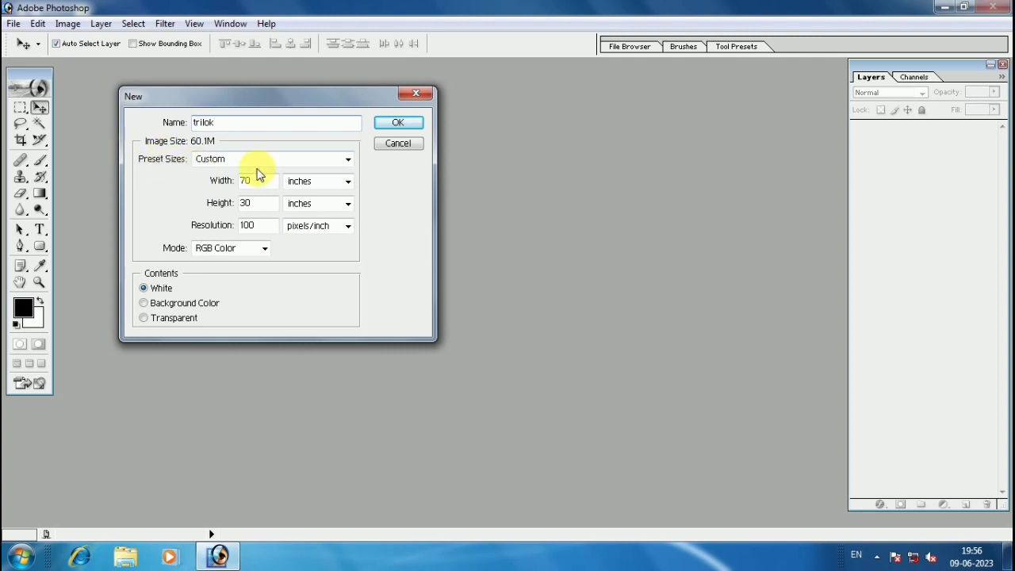
Step: Review the Preset Sizes list and keep the Custom preset
{"action": "left_click", "coordinate": [349, 159]}
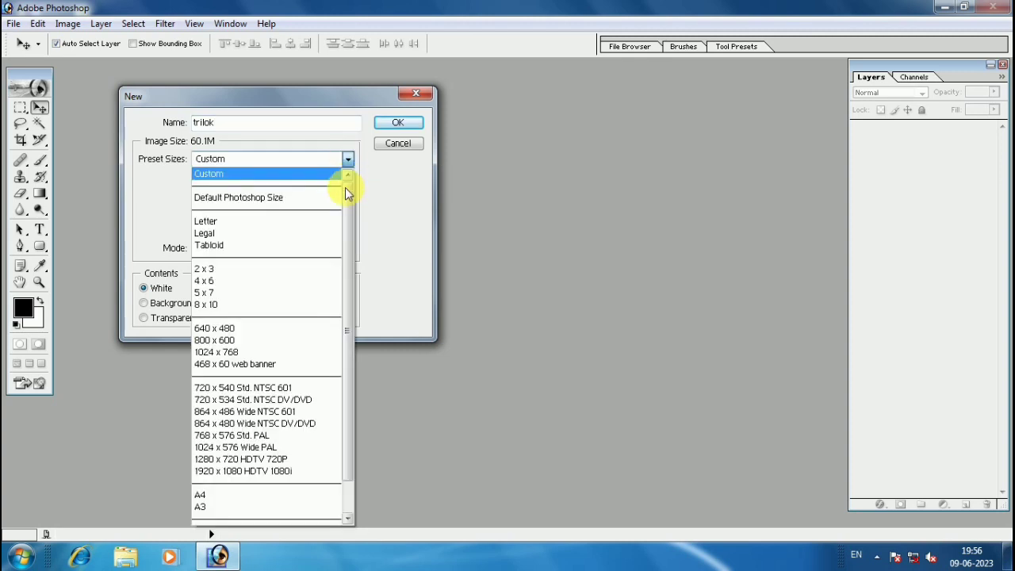
{"action": "scroll", "coordinate": [352, 239], "scroll_direction": "down", "scroll_amount": 1}
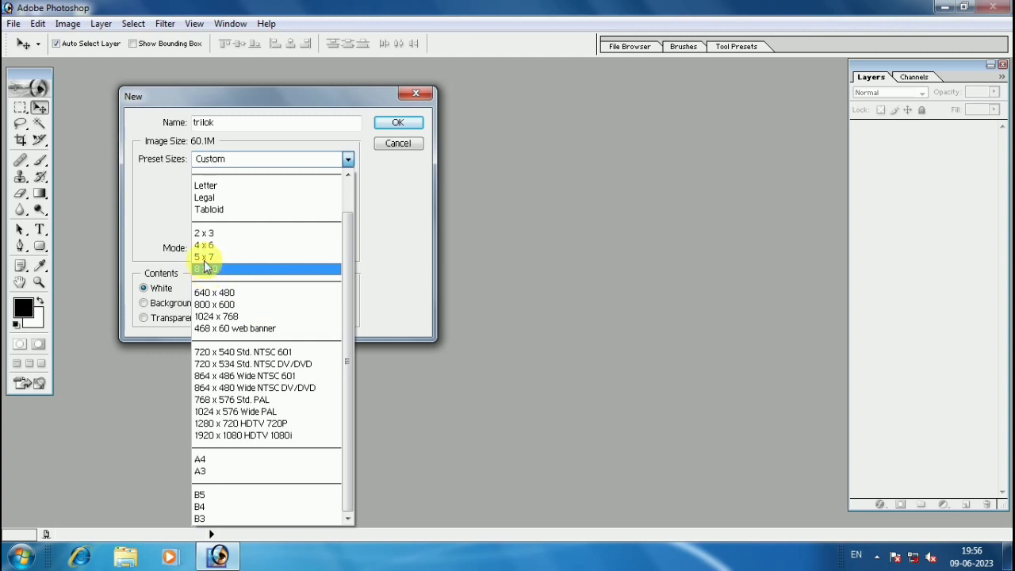
{"action": "left_click_drag", "start_coordinate": [347, 297], "coordinate": [349, 262]}
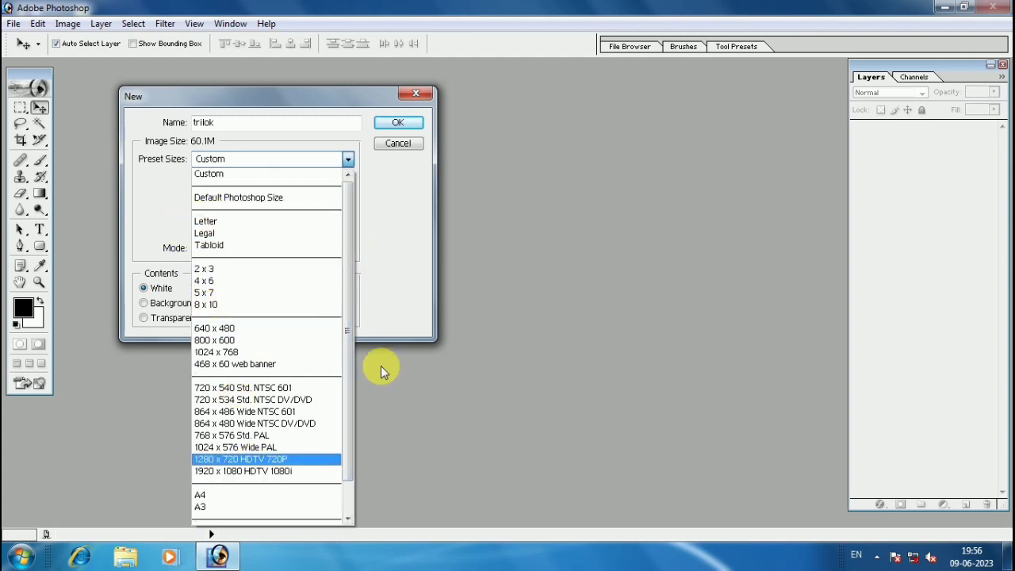
{"action": "left_click", "coordinate": [382, 263]}
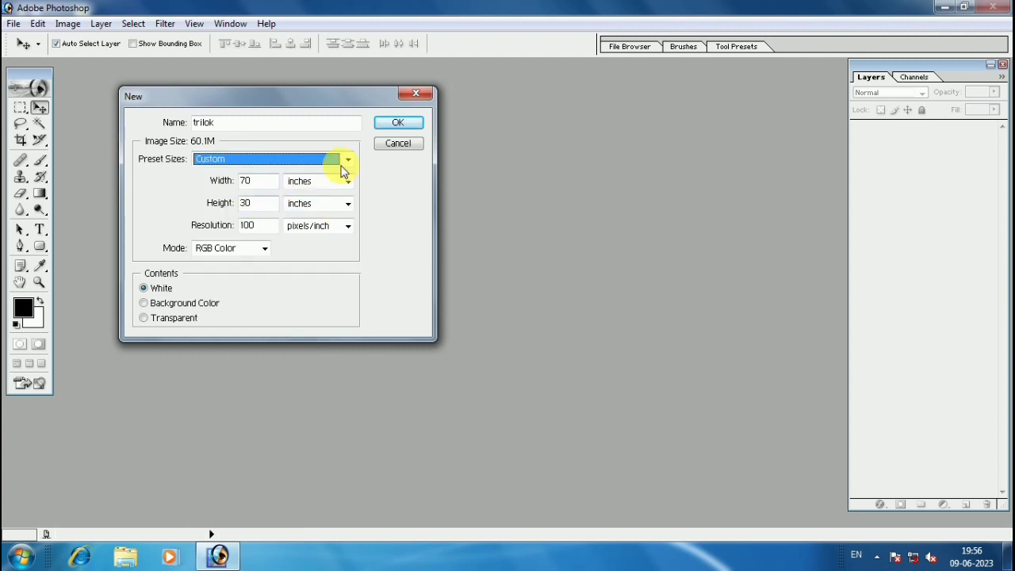
{"action": "left_click", "coordinate": [346, 160]}
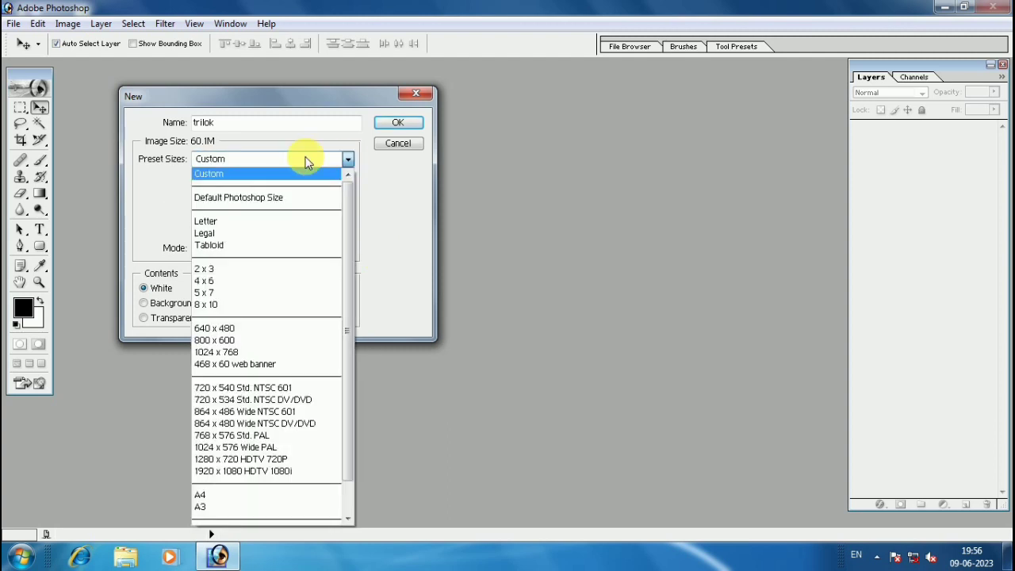
{"action": "left_click", "coordinate": [216, 174]}
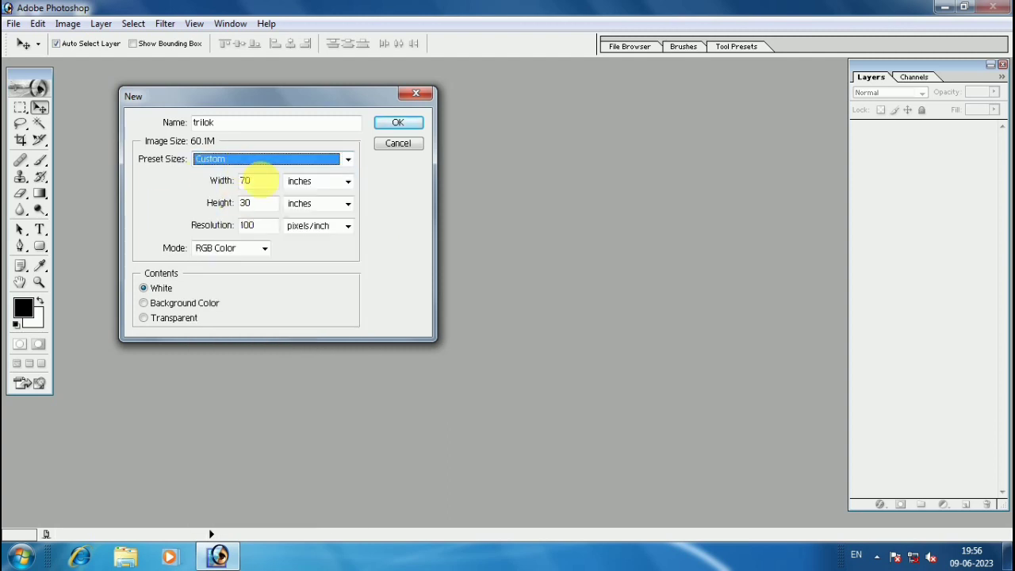
Step: Keep the width unit in inches and select the width value (70) for replacement
{"action": "left_click", "coordinate": [257, 184]}
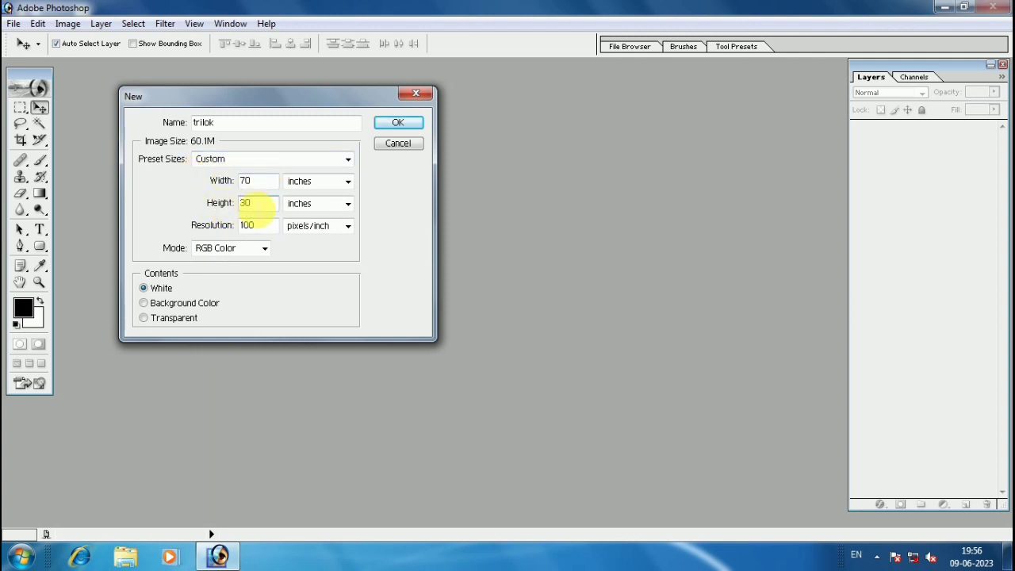
{"action": "left_click", "coordinate": [349, 180]}
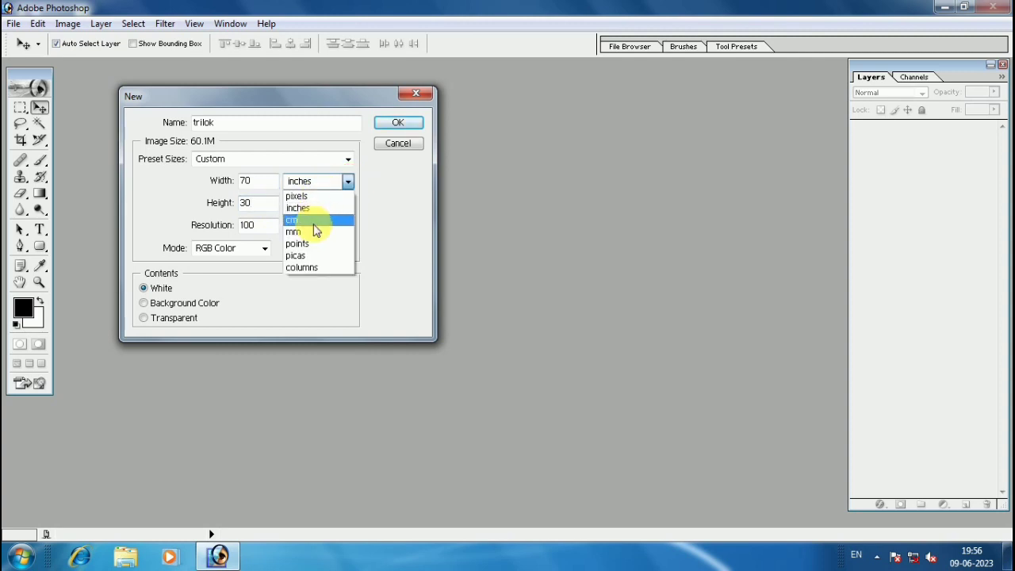
{"action": "left_click", "coordinate": [376, 253]}
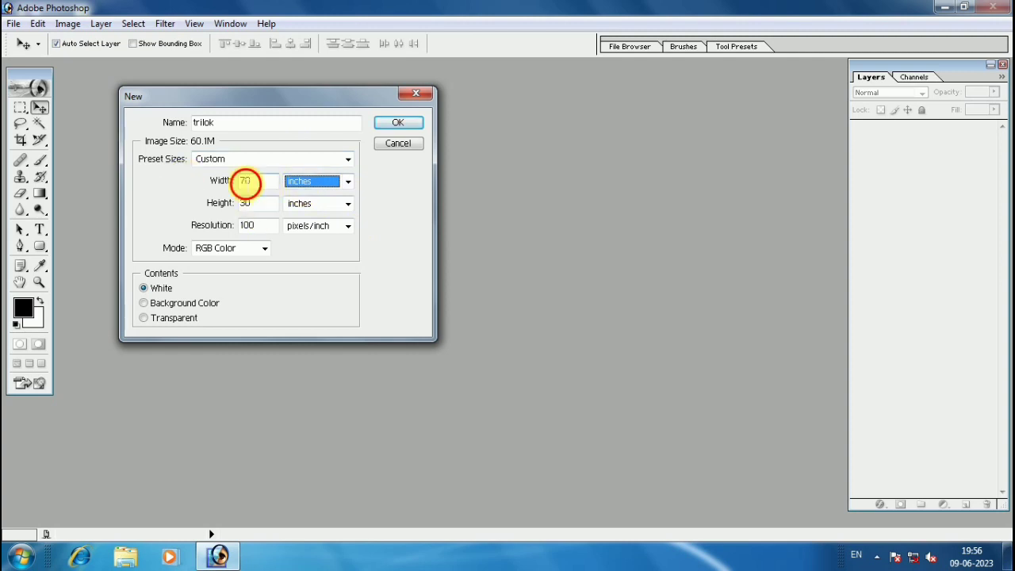
{"action": "double_click", "coordinate": [246, 181]}
Step: Set the new image to 8 × 12 inches and move the New dialog down
{"action": "type", "text": "8"}
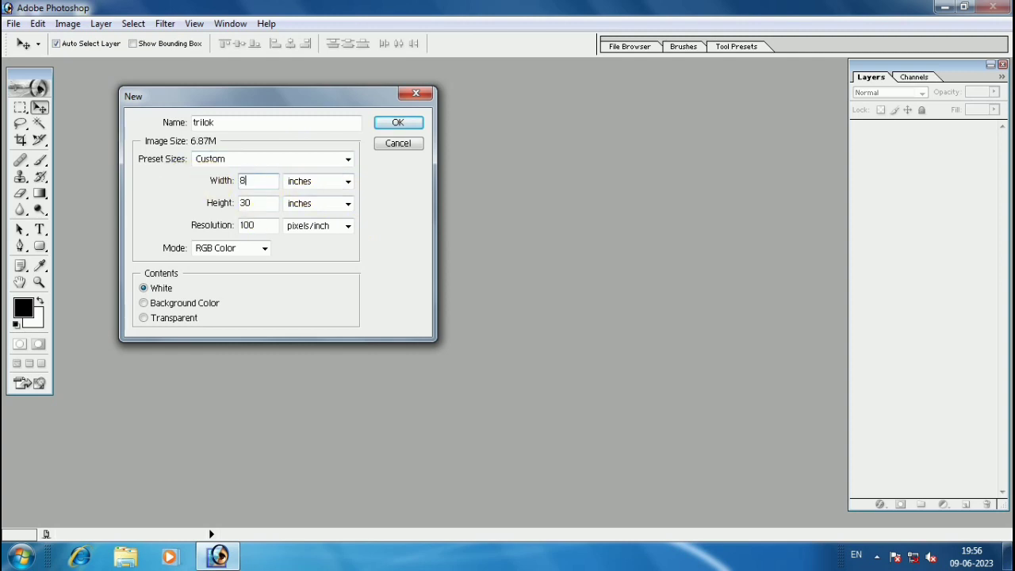
{"action": "key", "text": "Tab"}
{"action": "type", "text": "1"}
{"action": "type", "text": "2"}
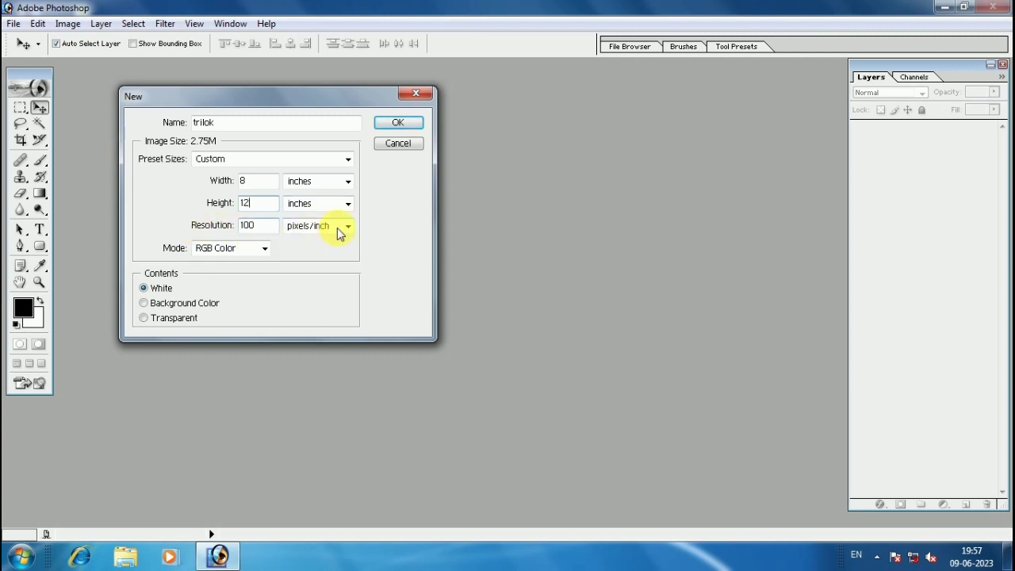
{"action": "left_click_drag", "start_coordinate": [267, 99], "coordinate": [296, 170]}
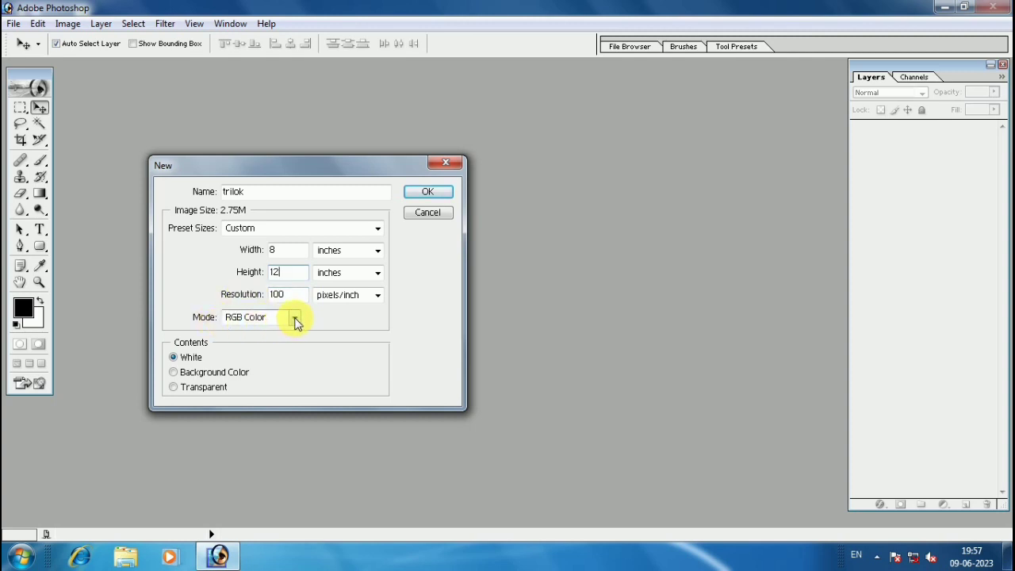
Step: Check the colour Mode options several times, keeping RGB Color
{"action": "left_click", "coordinate": [294, 317]}
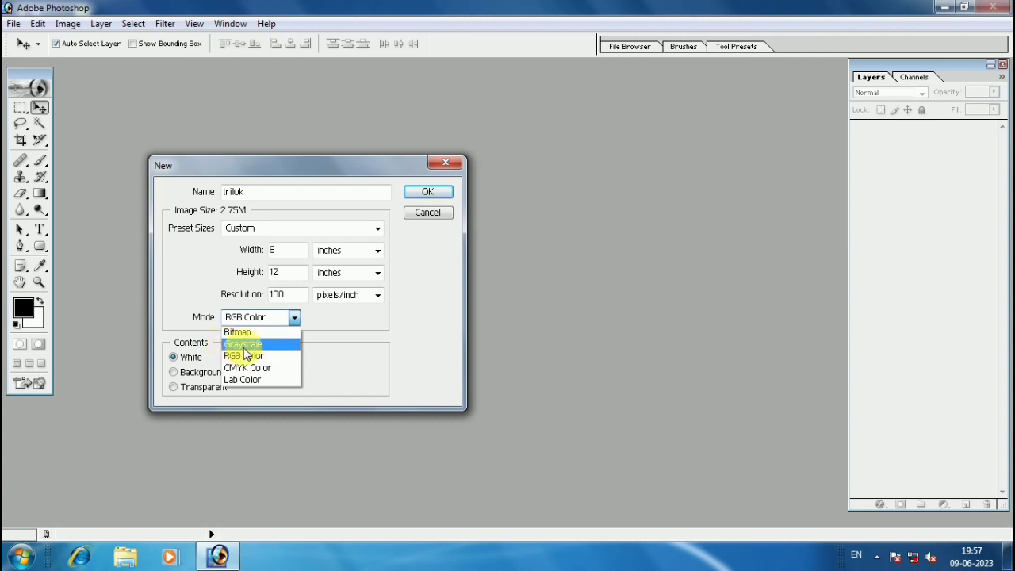
{"action": "left_click", "coordinate": [346, 342]}
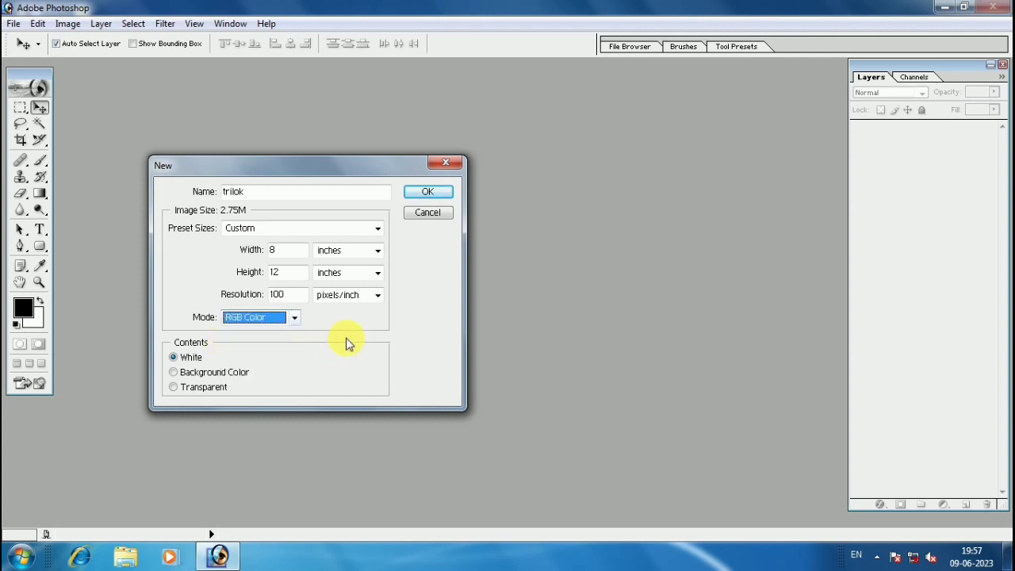
{"action": "left_click", "coordinate": [295, 319]}
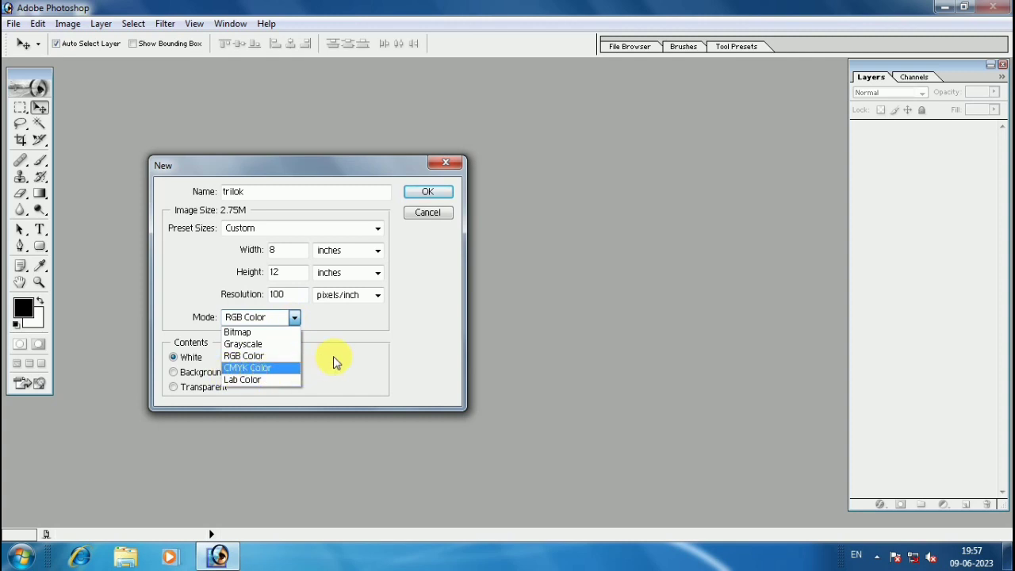
{"action": "left_click", "coordinate": [357, 346]}
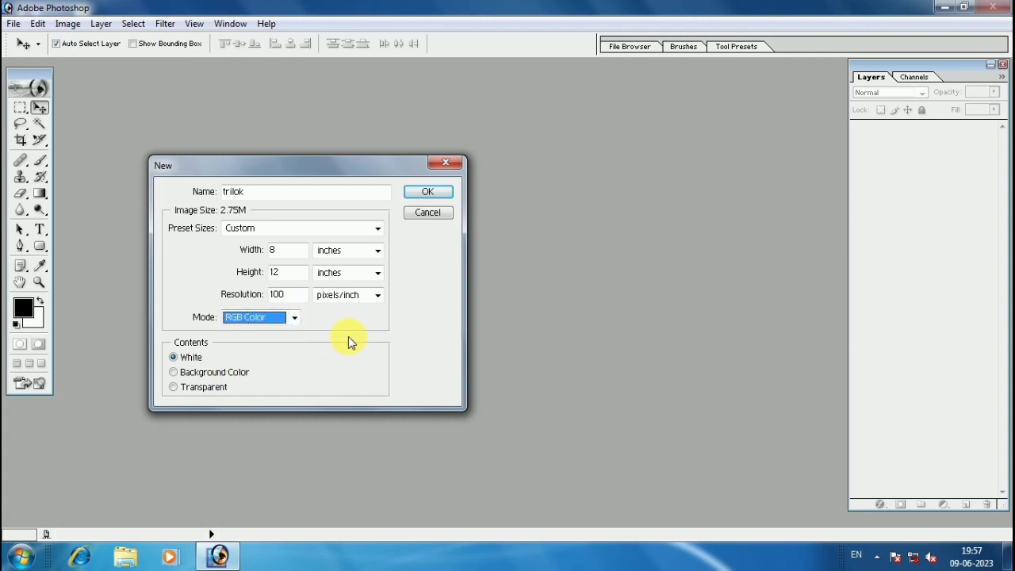
{"action": "left_click", "coordinate": [292, 317]}
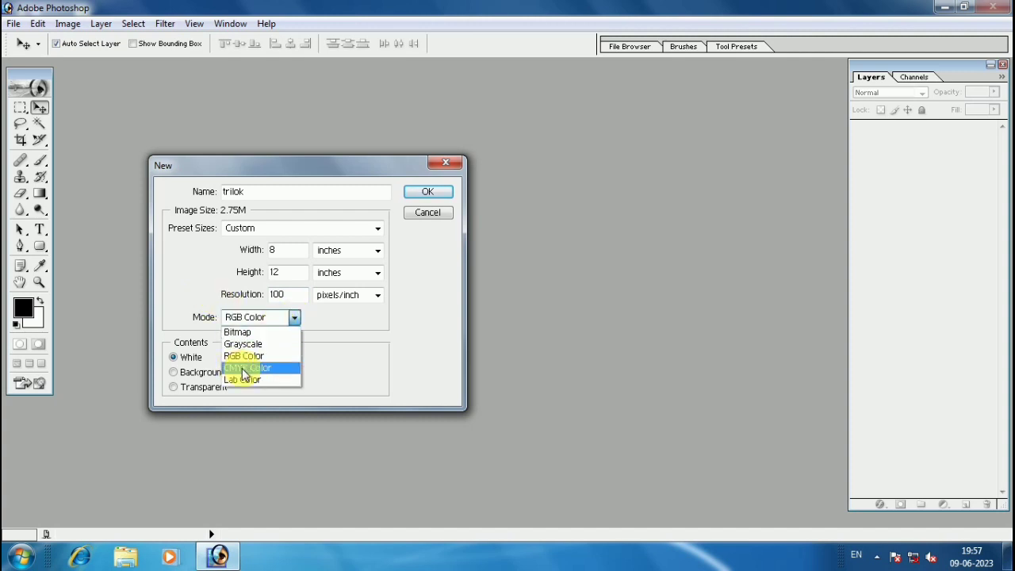
{"action": "left_click", "coordinate": [357, 316]}
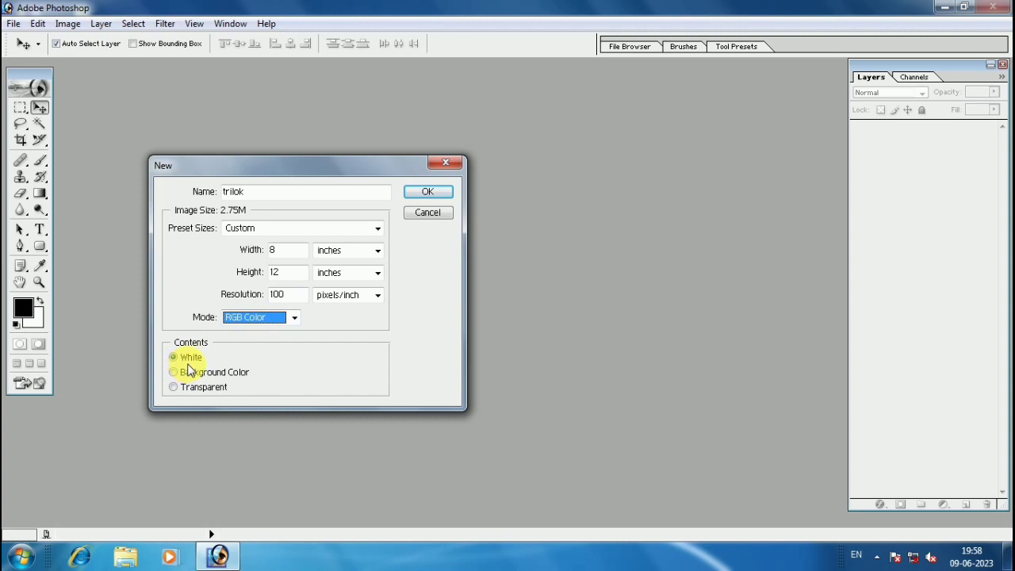
Step: Create the blank image, then enlarge its window and toggle between maximized and restored
{"action": "left_click", "coordinate": [443, 195]}
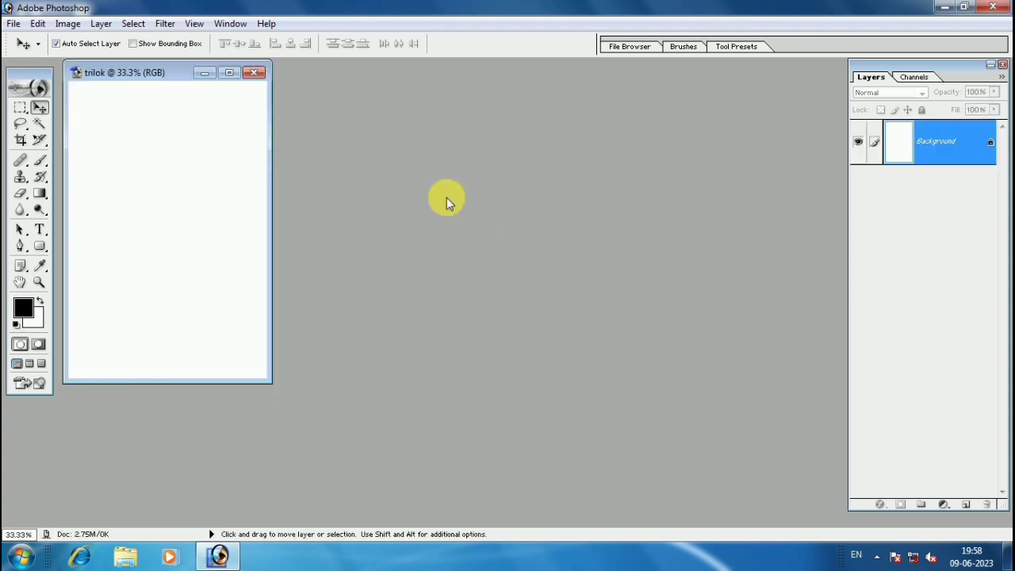
{"action": "left_click_drag", "start_coordinate": [271, 387], "coordinate": [688, 523]}
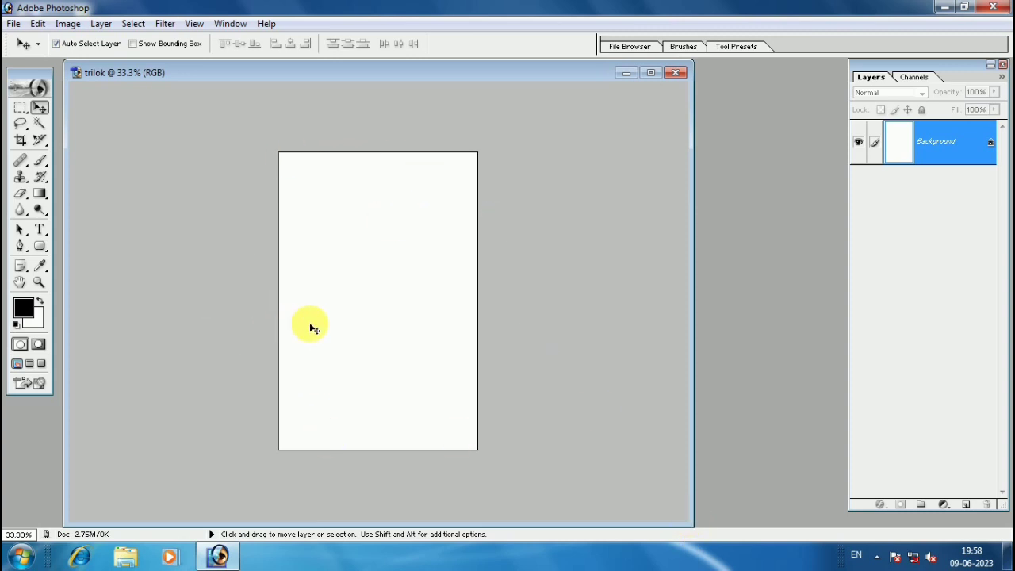
{"action": "left_click", "coordinate": [650, 74]}
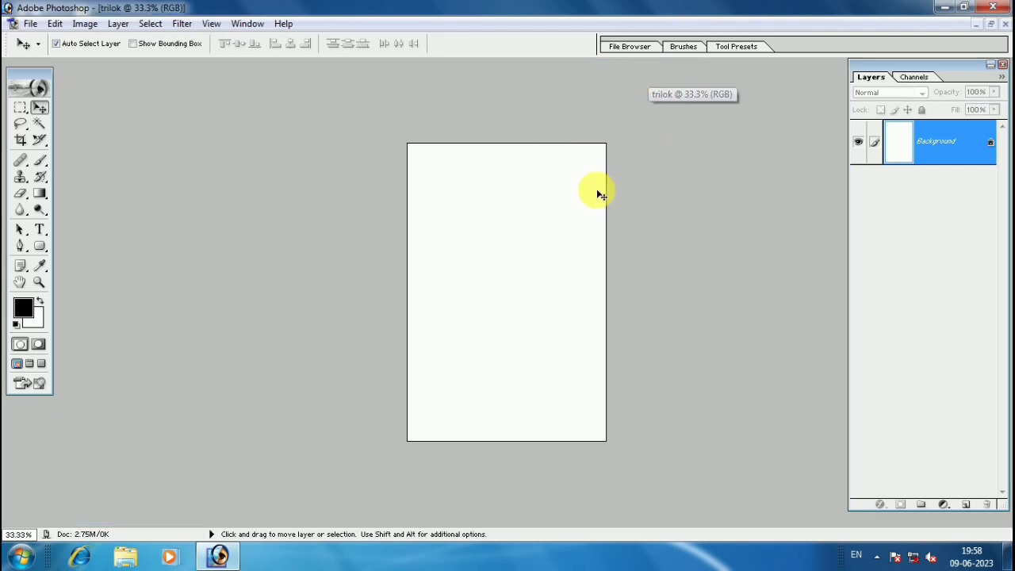
{"action": "left_click", "coordinate": [990, 24]}
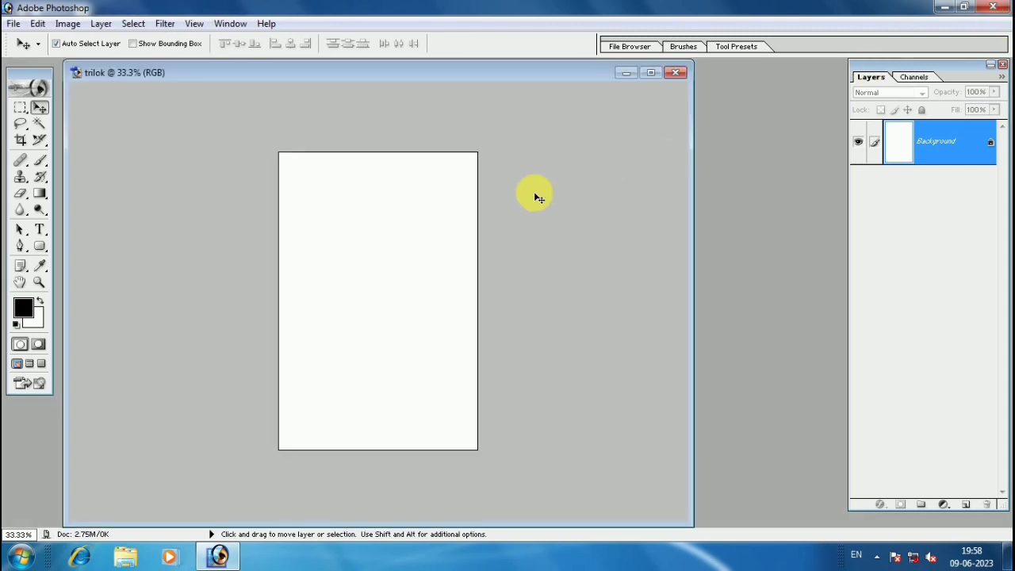
{"action": "left_click", "coordinate": [651, 72]}
Step: Minimize and bring back the trilok window and Photoshop, leaving trilok floating
{"action": "left_click", "coordinate": [974, 24]}
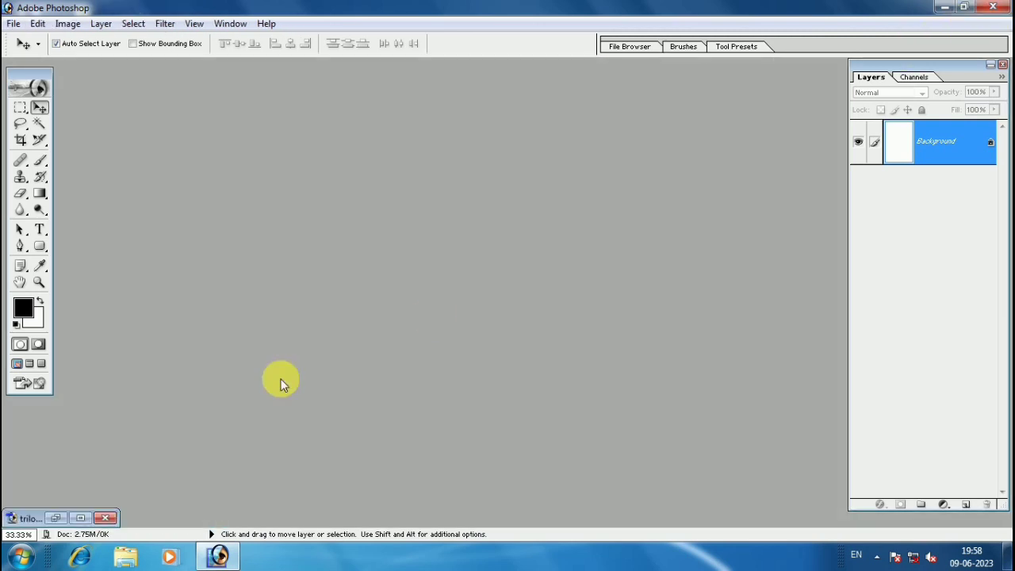
{"action": "left_click", "coordinate": [80, 519]}
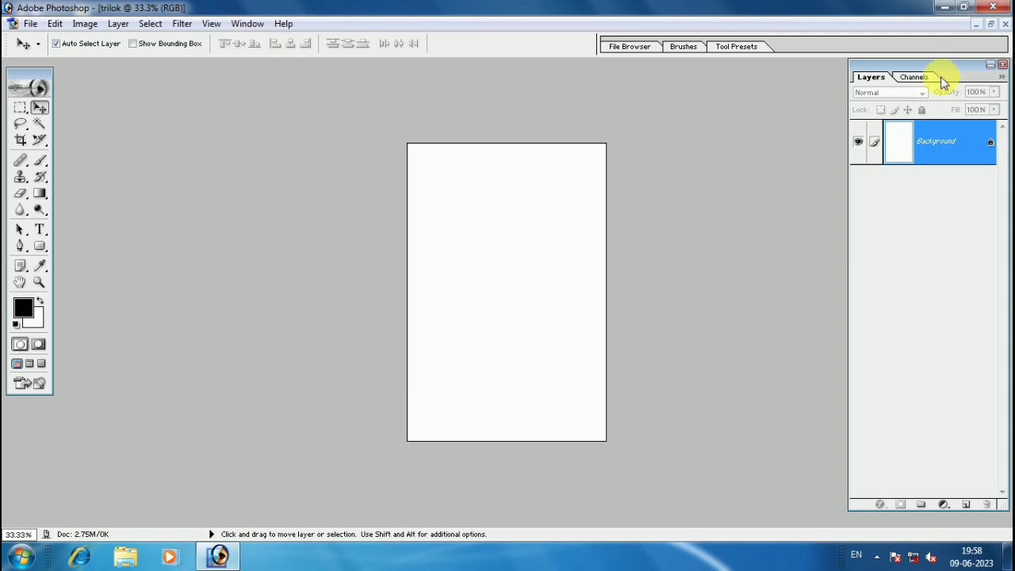
{"action": "left_click", "coordinate": [943, 8]}
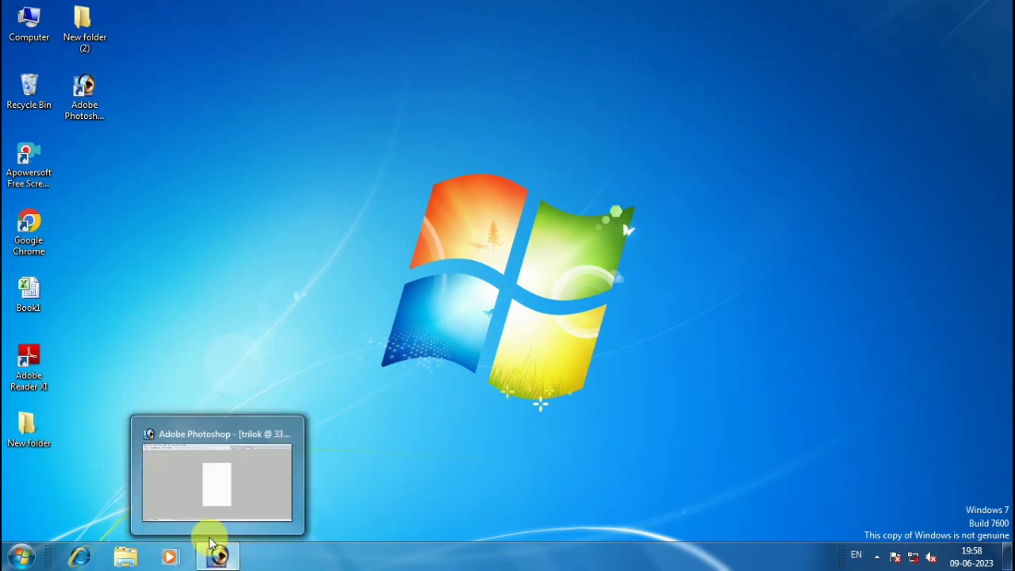
{"action": "left_click", "coordinate": [217, 559]}
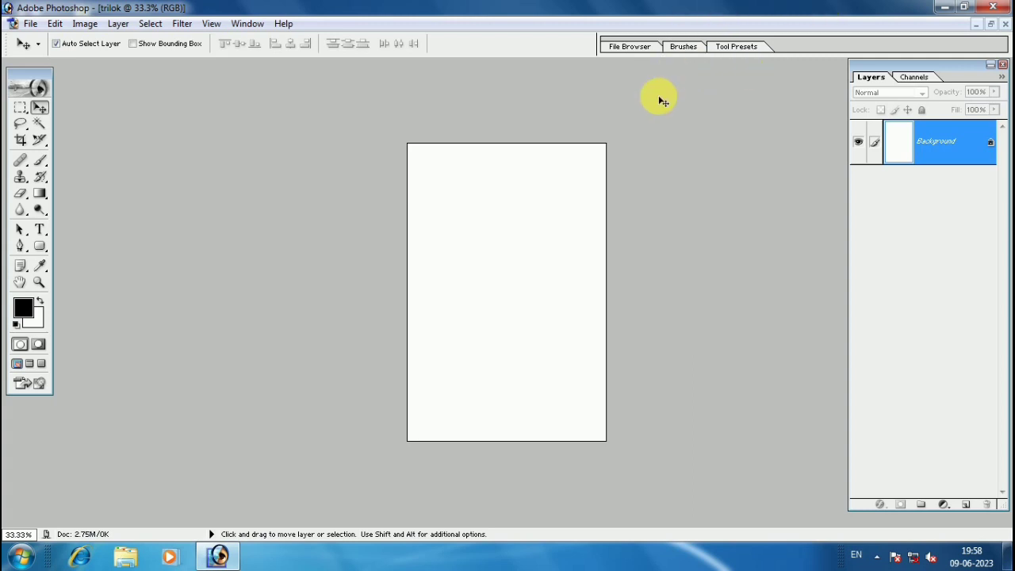
{"action": "left_click", "coordinate": [989, 26]}
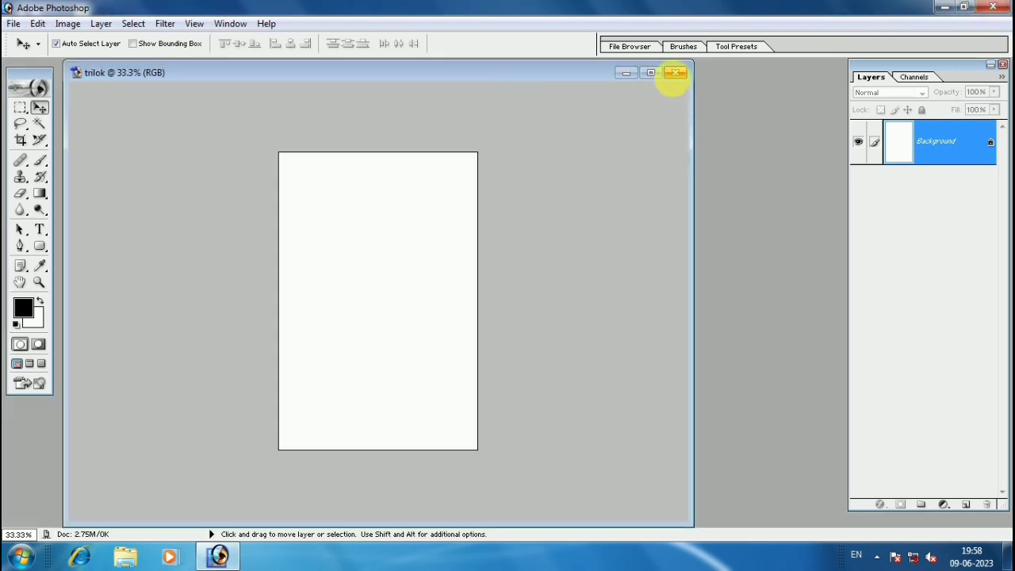
Step: Close the blank trilok document and bring up File > Open
{"action": "left_click", "coordinate": [675, 73]}
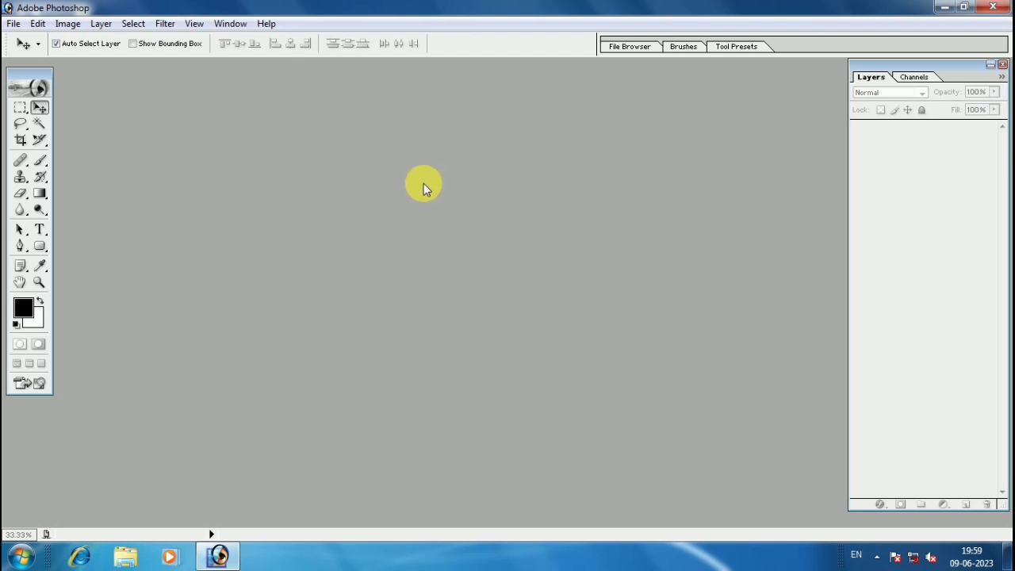
{"action": "left_click", "coordinate": [14, 24]}
{"action": "left_click", "coordinate": [48, 63]}
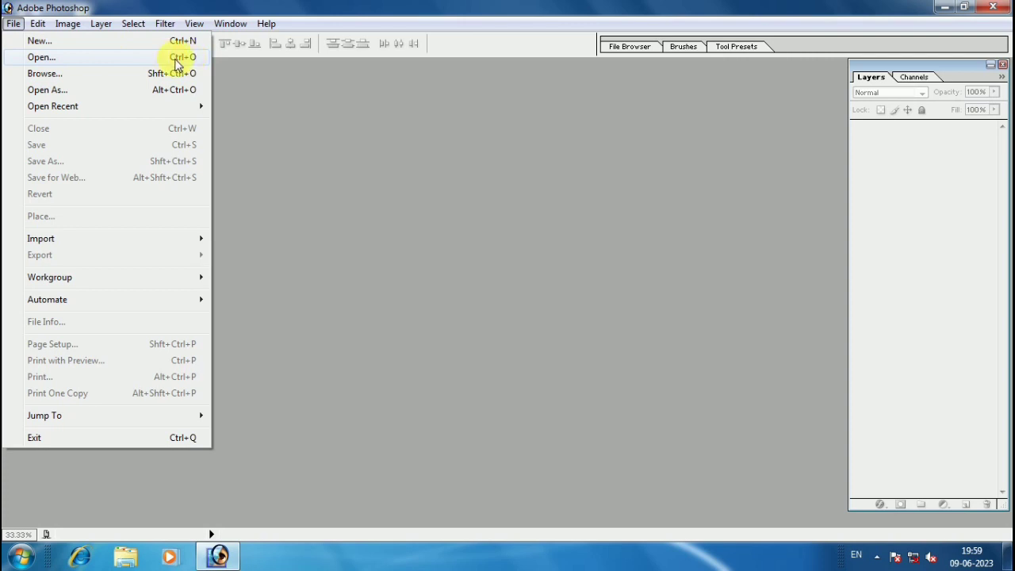
{"action": "left_click", "coordinate": [40, 57]}
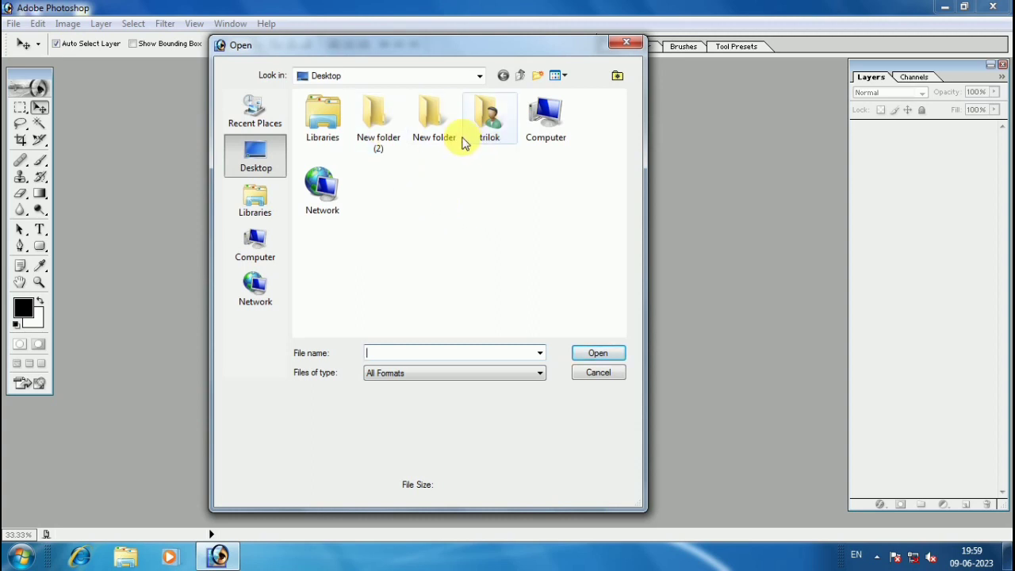
Step: Browse to Desktop > New folder and open images (18).jpeg
{"action": "double_click", "coordinate": [379, 119]}
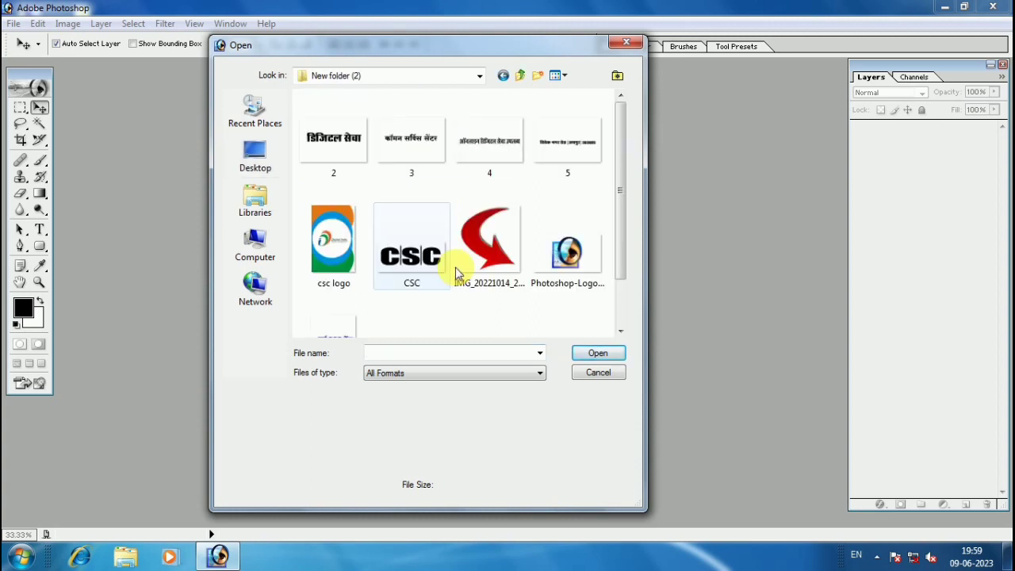
{"action": "scroll", "coordinate": [607, 238], "scroll_direction": "down", "scroll_amount": 2}
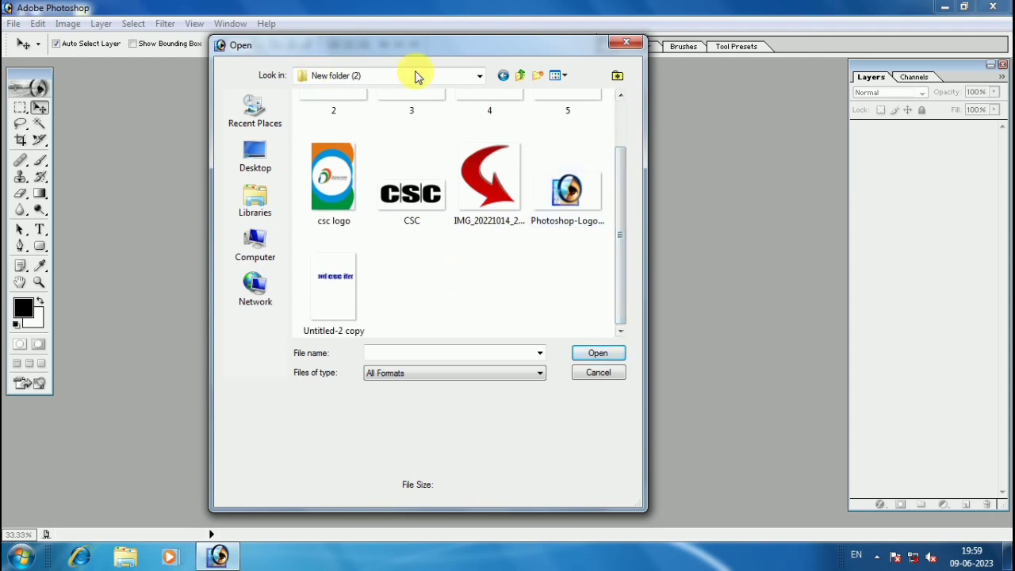
{"action": "left_click", "coordinate": [519, 76]}
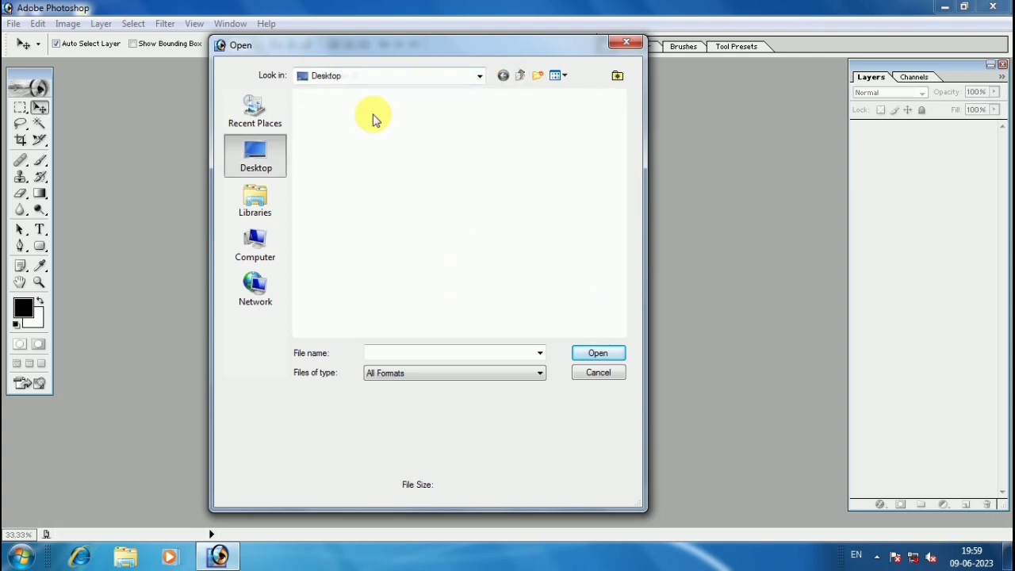
{"action": "double_click", "coordinate": [424, 119]}
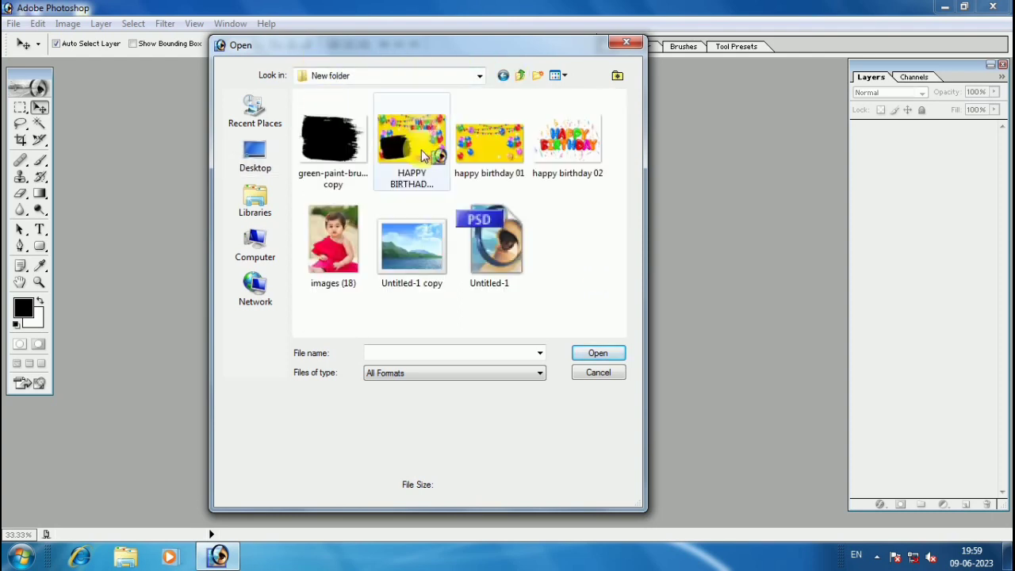
{"action": "left_click", "coordinate": [335, 241]}
{"action": "left_click", "coordinate": [599, 355]}
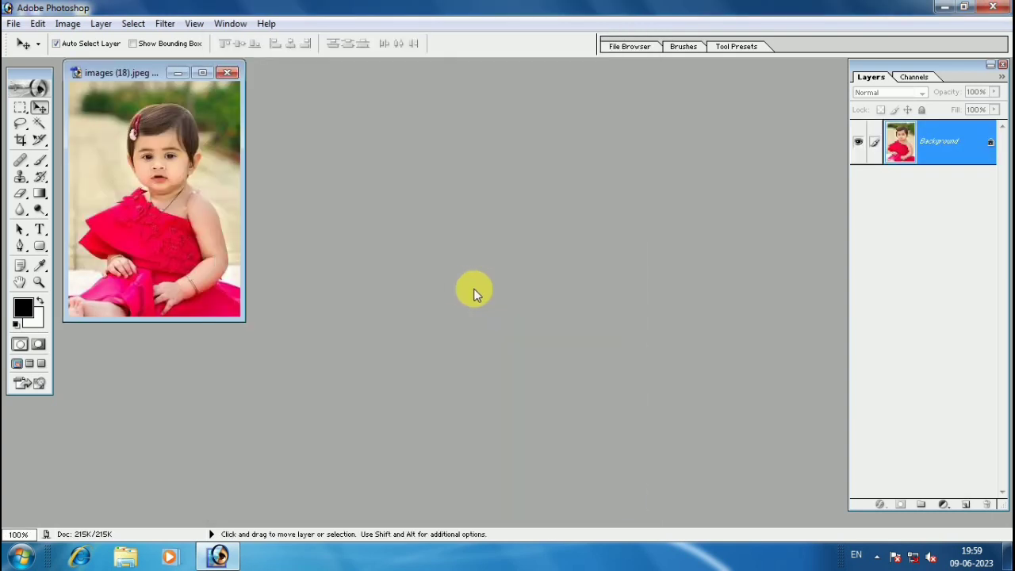
Step: Center the images (18).jpeg window in the workspace and enlarge it around the photo
{"action": "left_click_drag", "start_coordinate": [115, 72], "coordinate": [319, 127]}
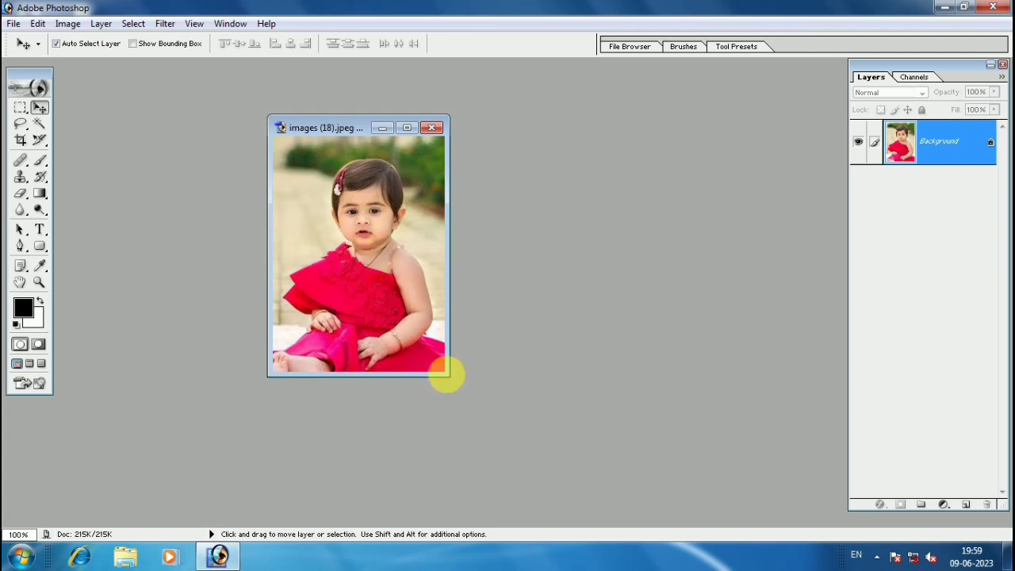
{"action": "left_click_drag", "start_coordinate": [447, 374], "coordinate": [557, 448]}
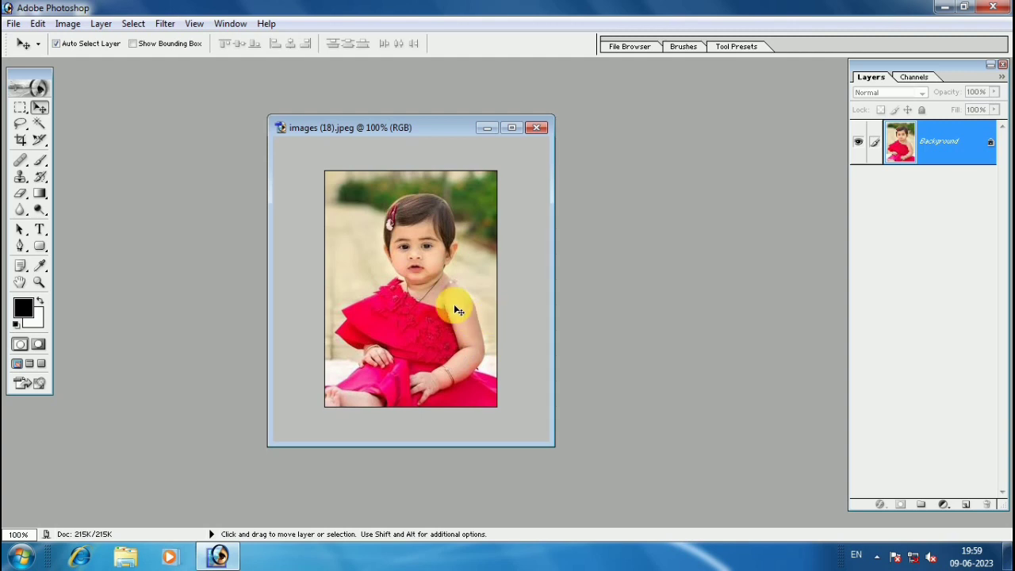
{"action": "left_click", "coordinate": [14, 24]}
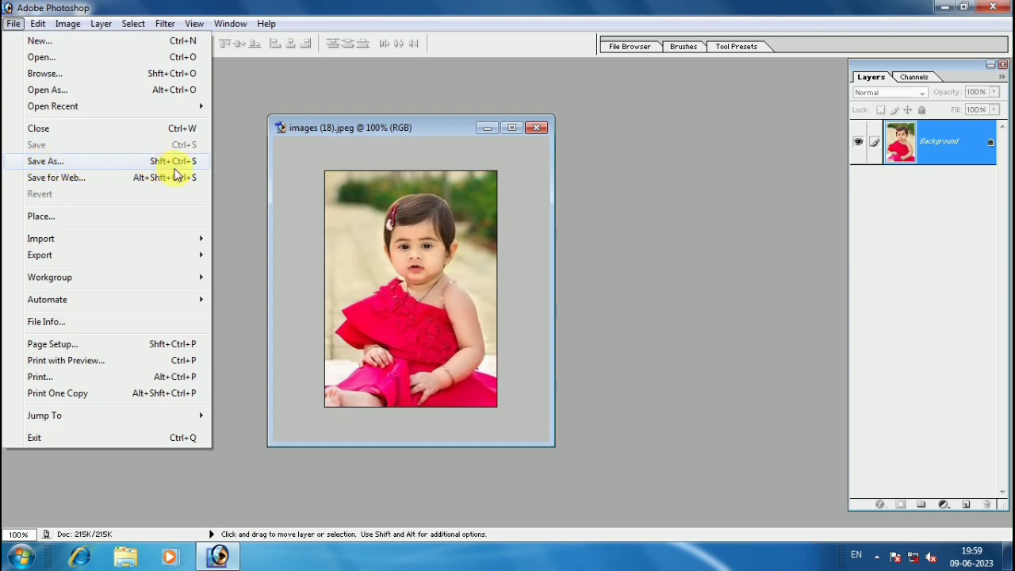
Step: Save the photo to the Desktop as 'images (18).jpeg.jpg' in JPEG format at Maximum quality 12
{"action": "left_click", "coordinate": [35, 162]}
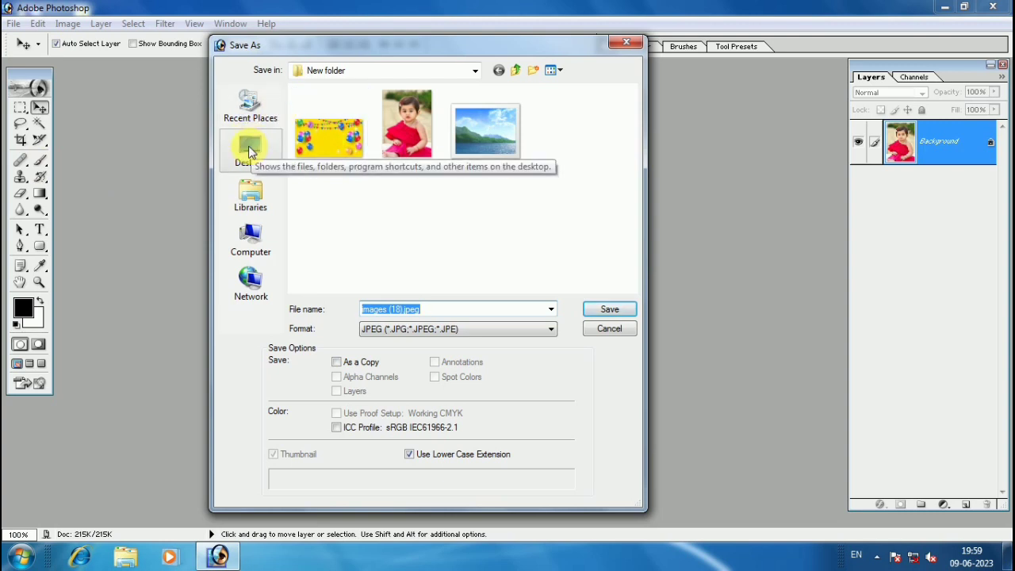
{"action": "left_click", "coordinate": [250, 150]}
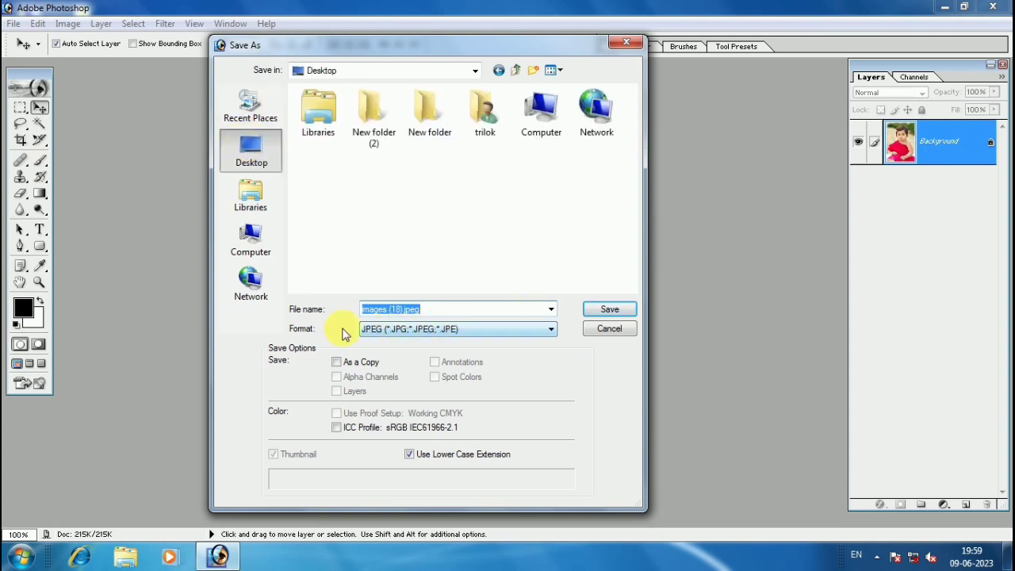
{"action": "left_click", "coordinate": [455, 329]}
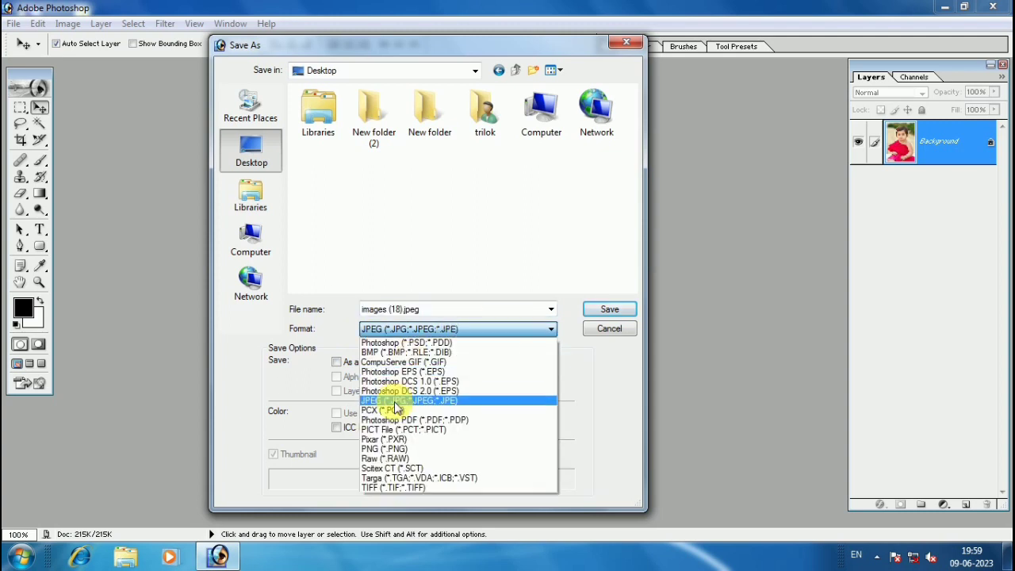
{"action": "left_click", "coordinate": [394, 402]}
{"action": "double_click", "coordinate": [419, 309]}
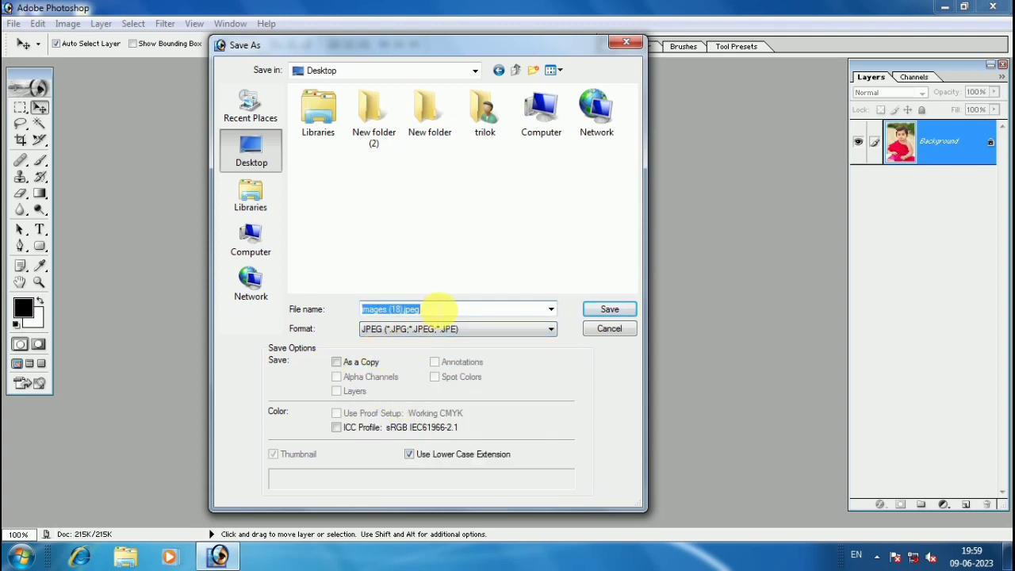
{"action": "left_click", "coordinate": [612, 311]}
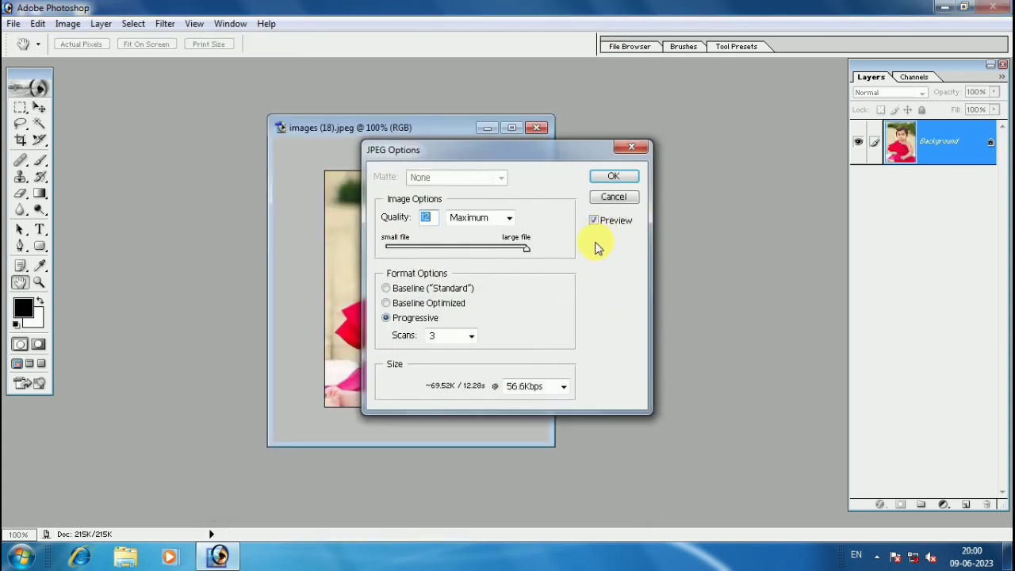
{"action": "left_click", "coordinate": [617, 178]}
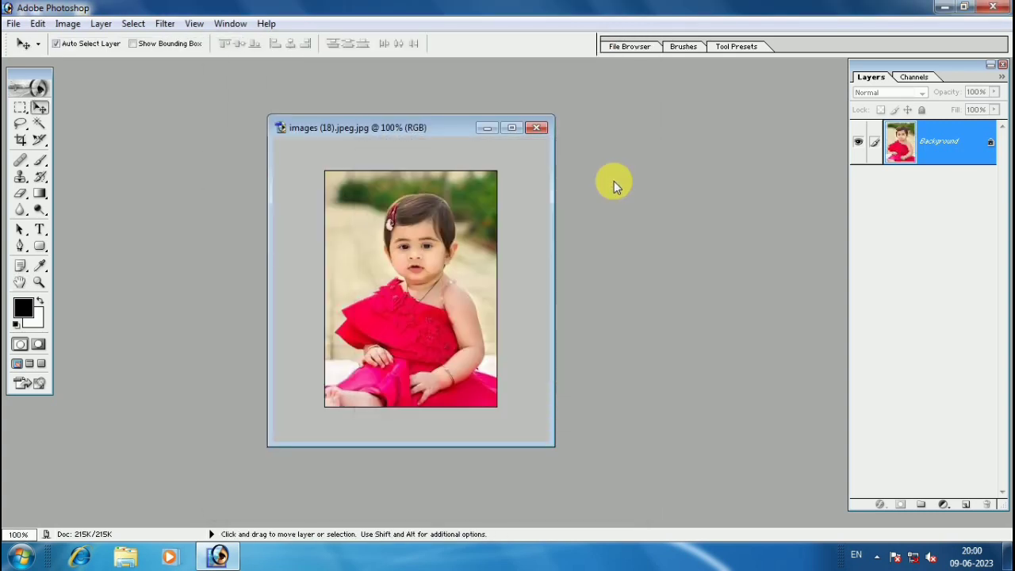
{"action": "left_click", "coordinate": [945, 7]}
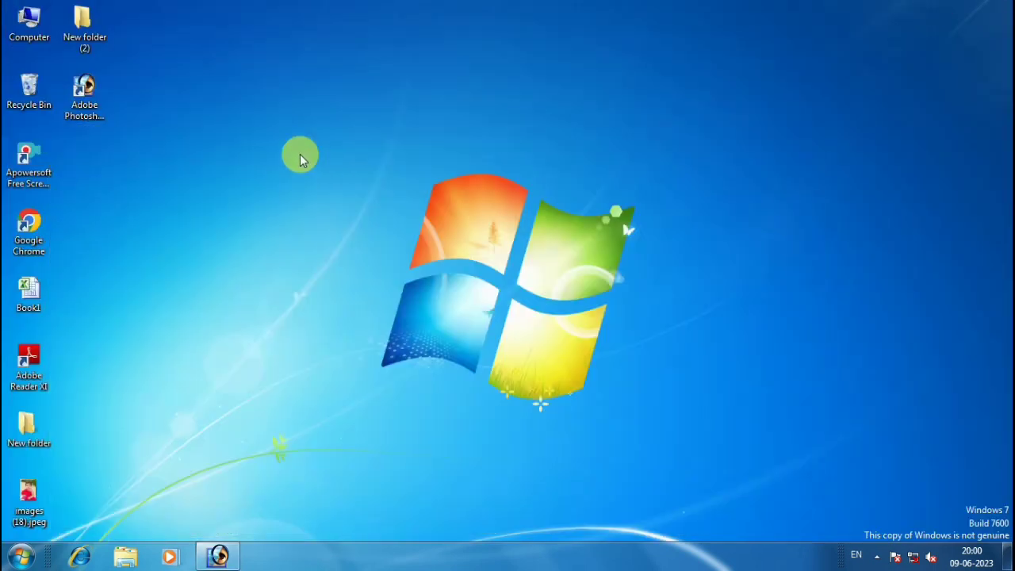
{"action": "double_click", "coordinate": [29, 496]}
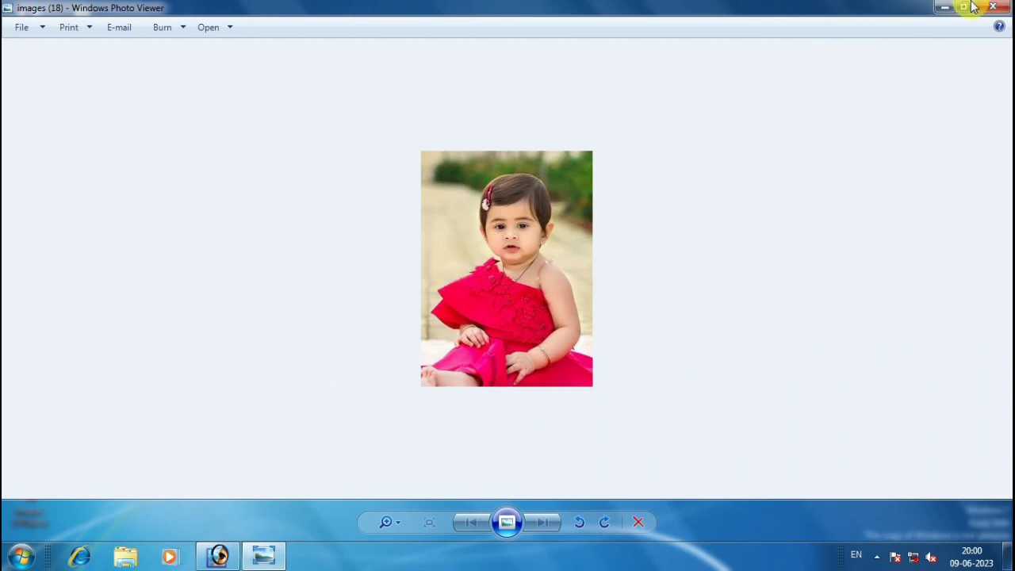
{"action": "left_click", "coordinate": [993, 7]}
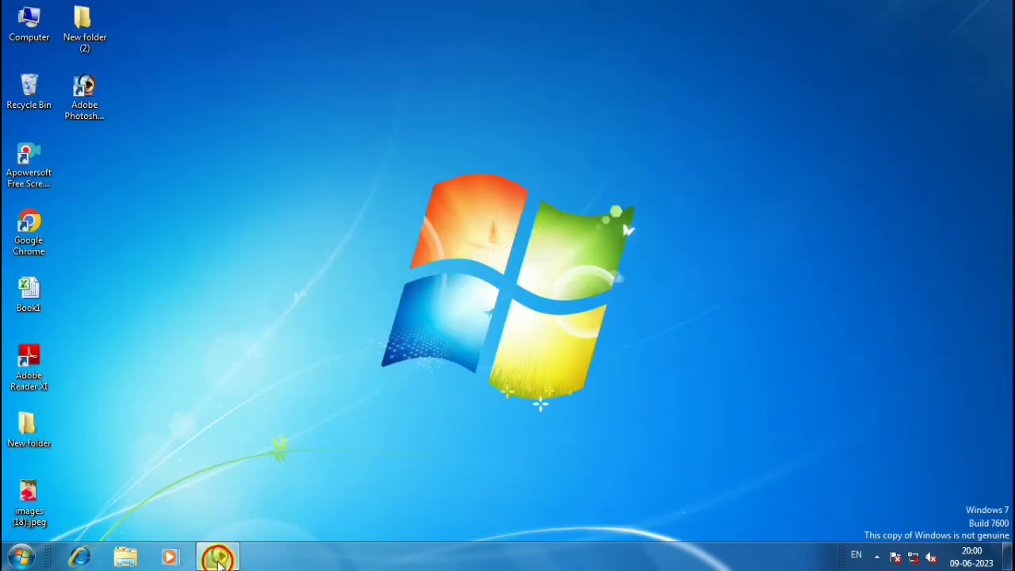
{"action": "left_click", "coordinate": [217, 555]}
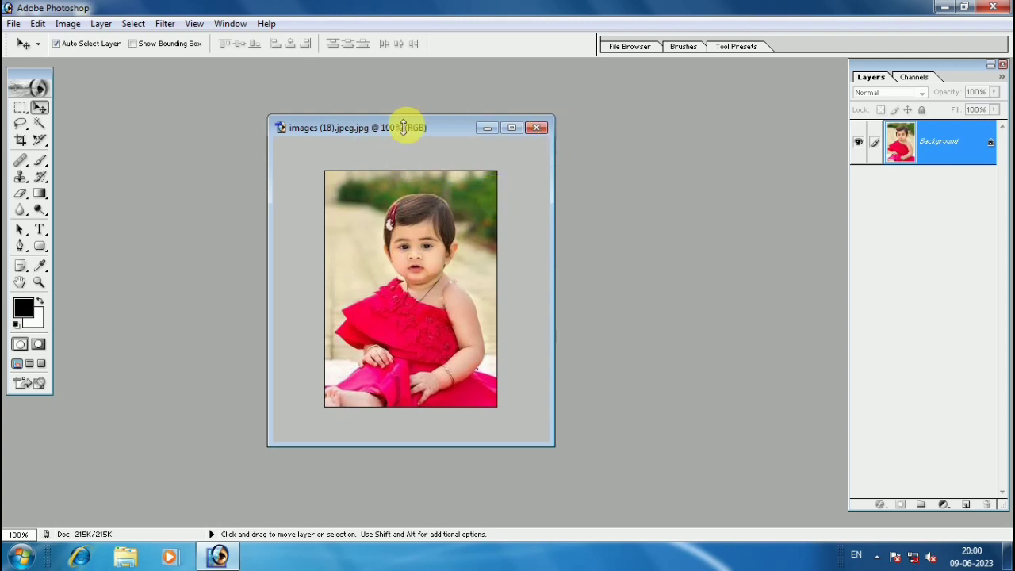
Step: Close the 'images (18).jpeg.jpg' document and dismiss the Windows hard disk warning
{"action": "mouse_move", "coordinate": [434, 138]}
{"action": "left_mouse_down"}
{"action": "mouse_move", "coordinate": [290, 84]}
{"action": "mouse_move", "coordinate": [248, 95]}
{"action": "left_mouse_up"}
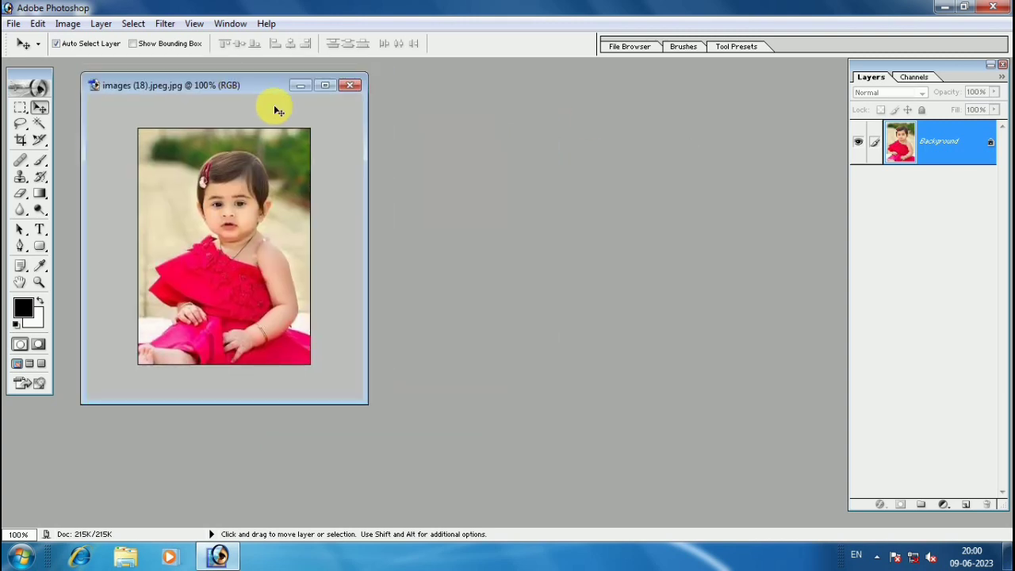
{"action": "left_click", "coordinate": [350, 86]}
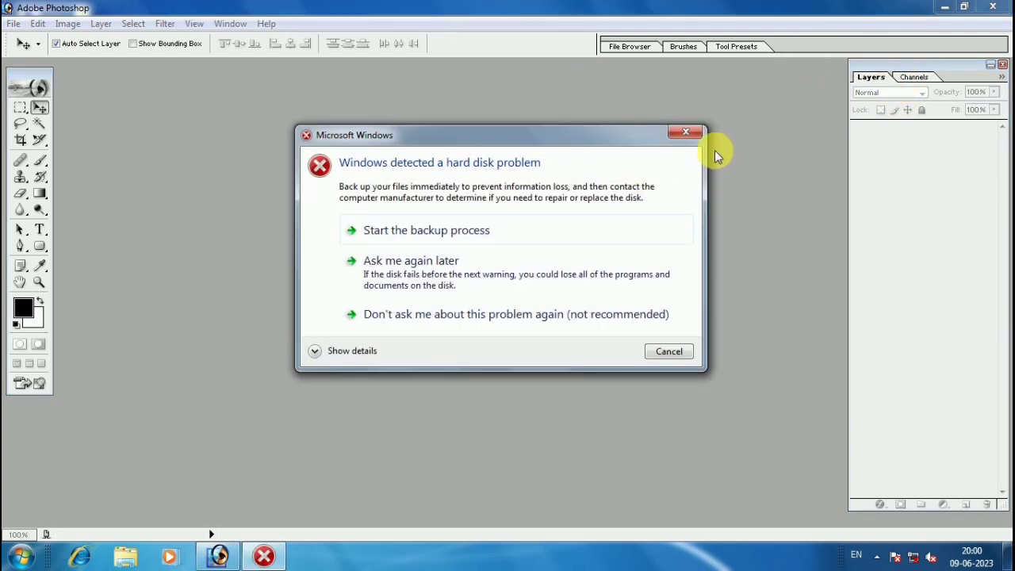
{"action": "left_click", "coordinate": [687, 132]}
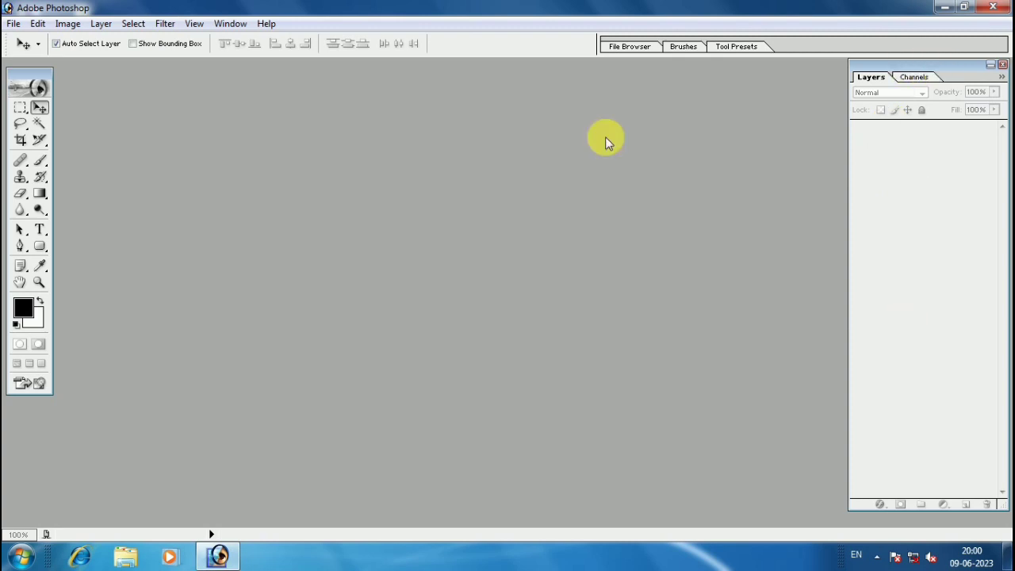
{"action": "left_click", "coordinate": [233, 27]}
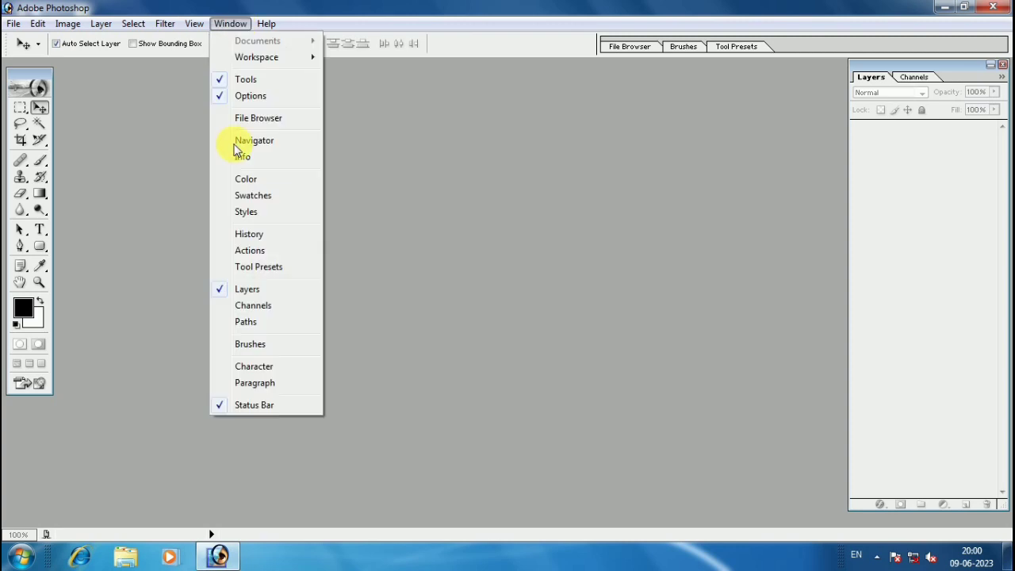
{"action": "left_click", "coordinate": [238, 290]}
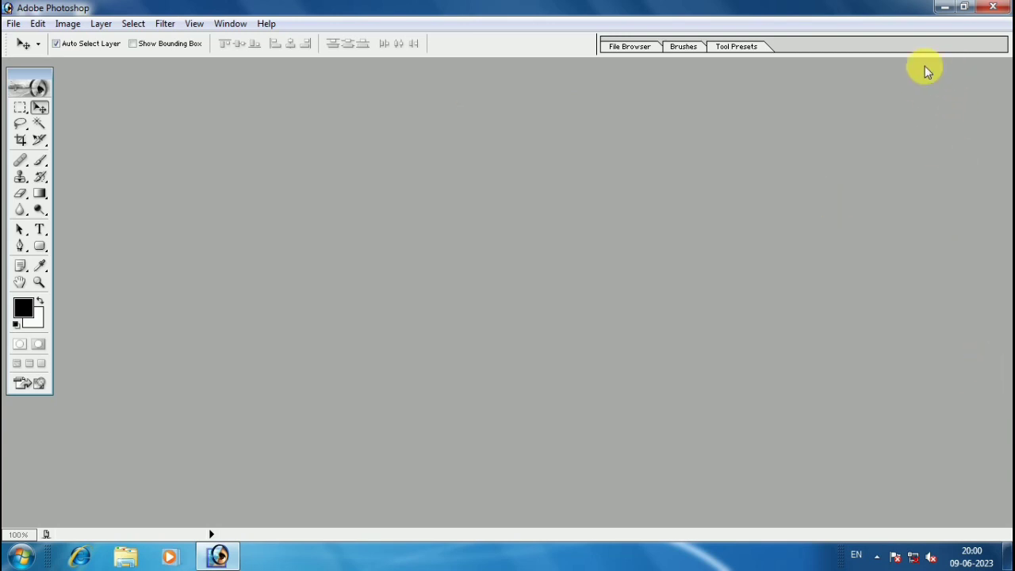
{"action": "left_click", "coordinate": [230, 24]}
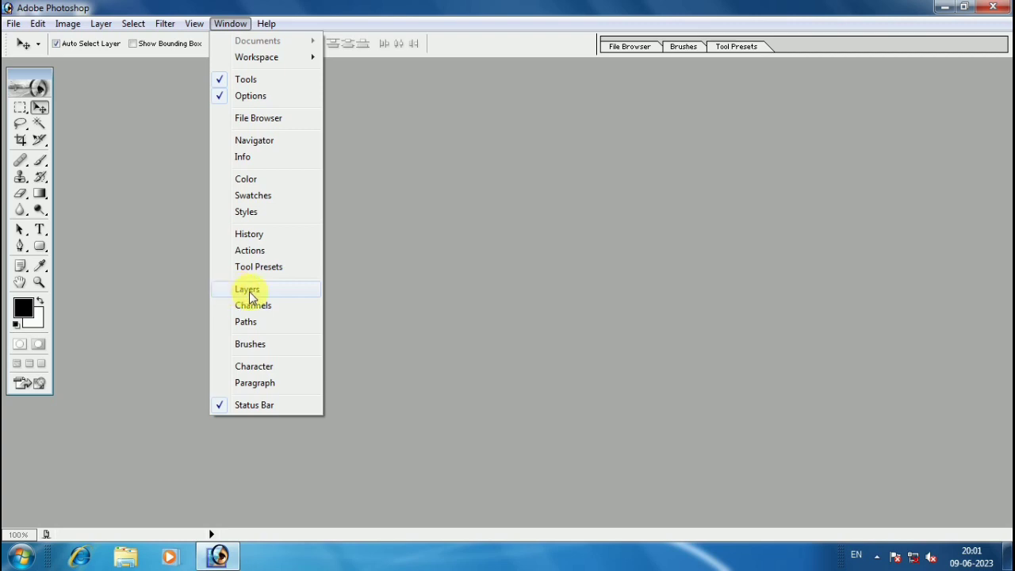
{"action": "left_click", "coordinate": [242, 292]}
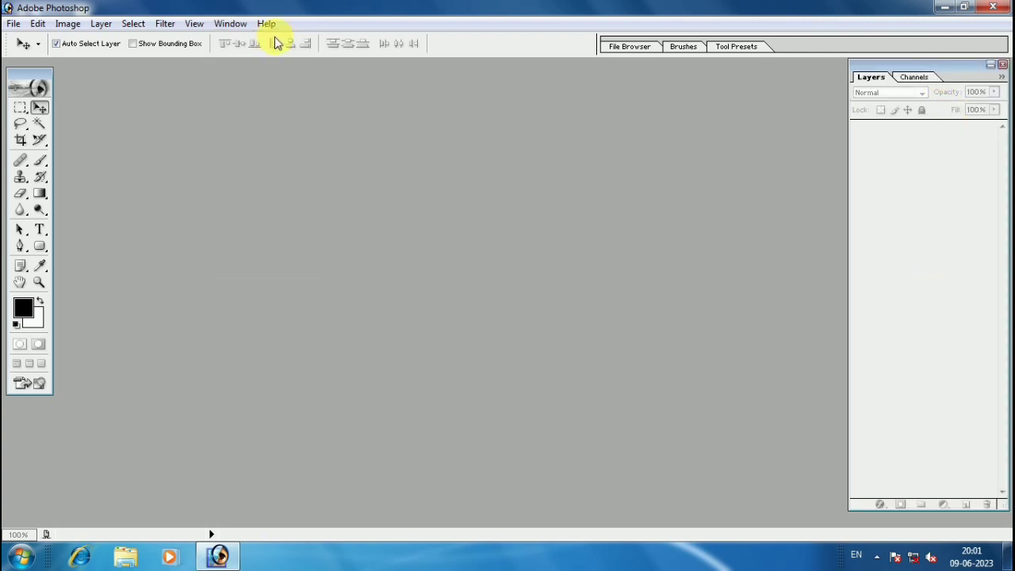
{"action": "left_click", "coordinate": [228, 26]}
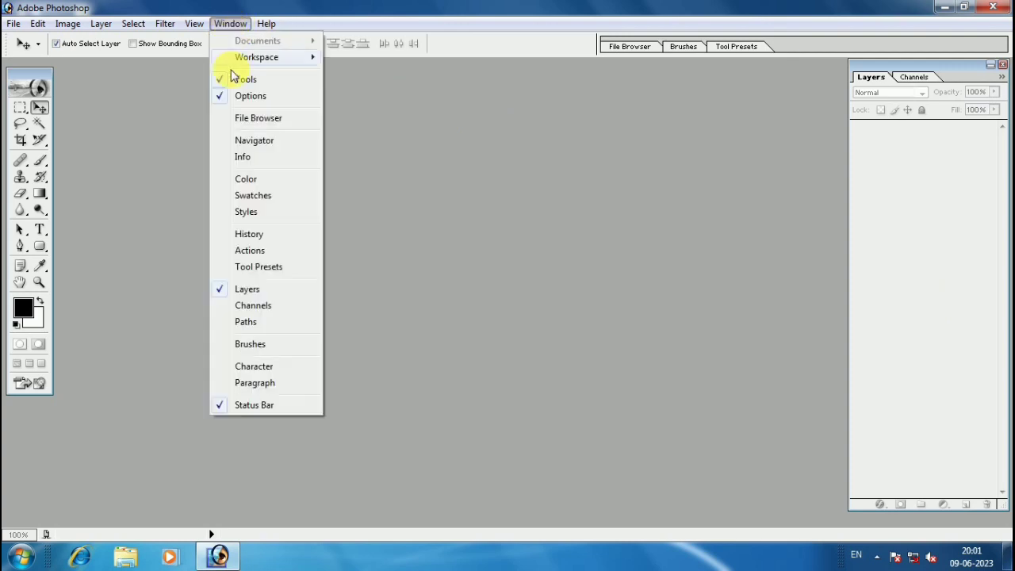
{"action": "left_click", "coordinate": [245, 212]}
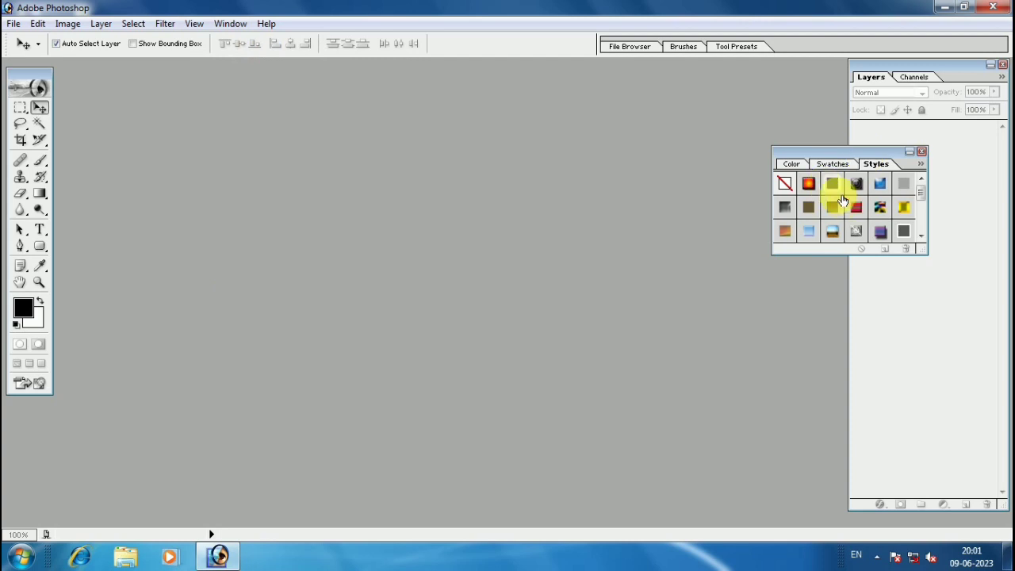
{"action": "left_click", "coordinate": [231, 24]}
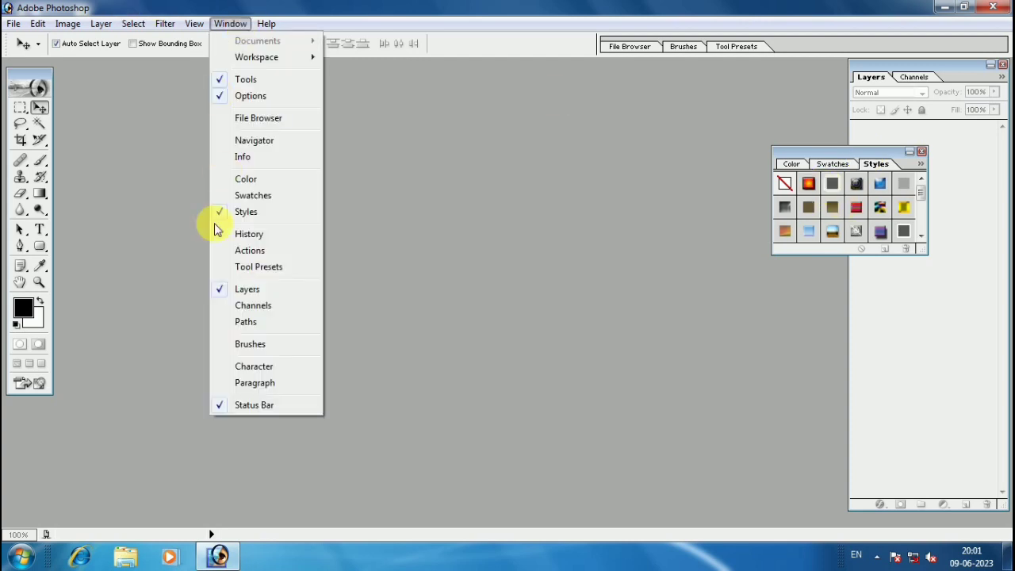
{"action": "left_click", "coordinate": [254, 323]}
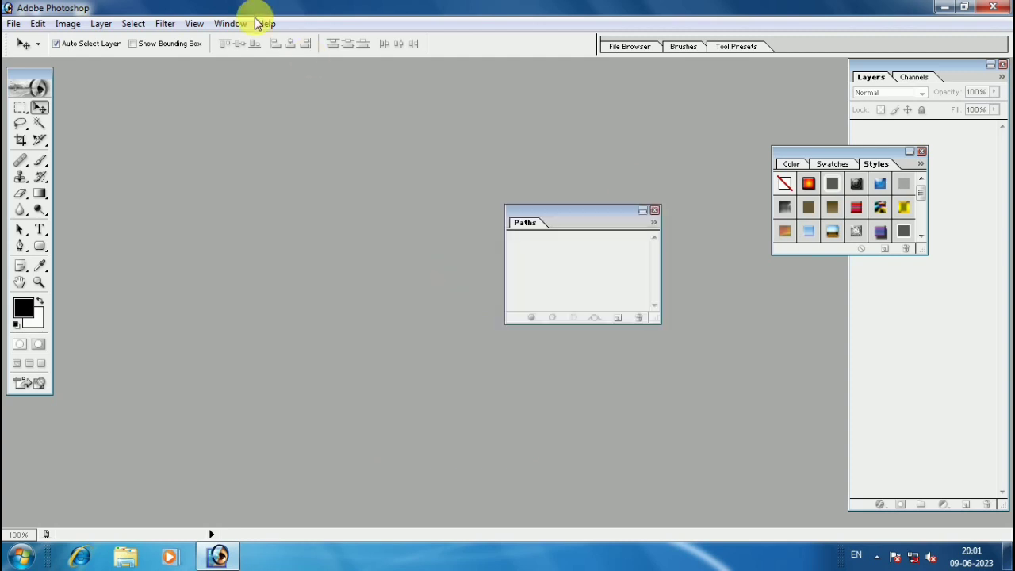
{"action": "left_click", "coordinate": [231, 24]}
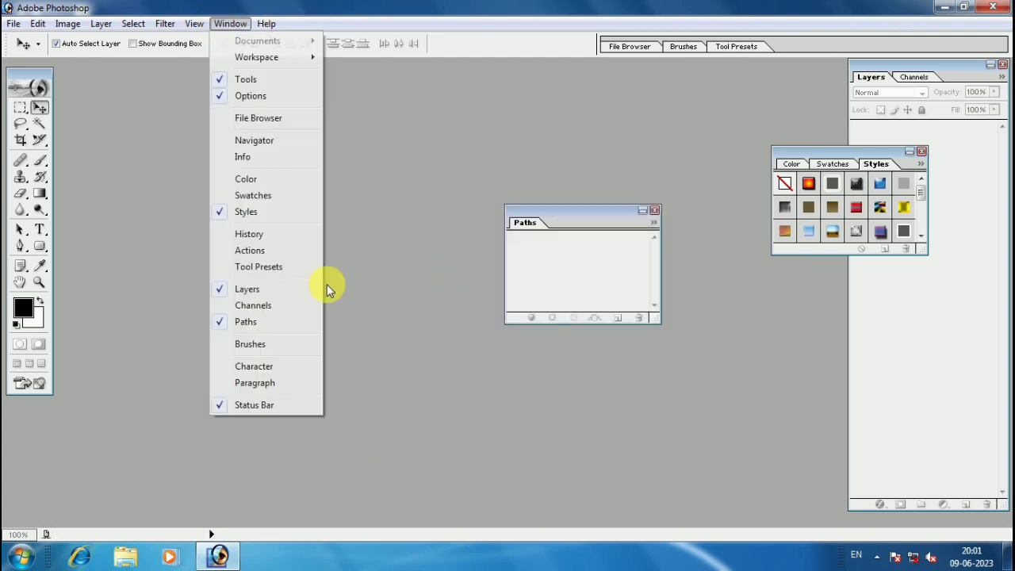
{"action": "left_click", "coordinate": [239, 344]}
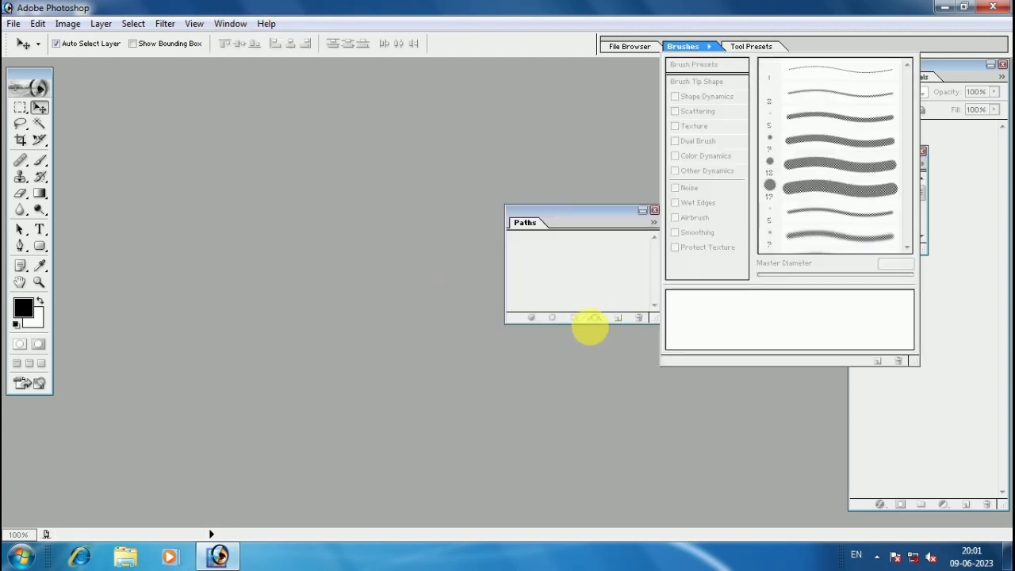
{"action": "left_click", "coordinate": [619, 121]}
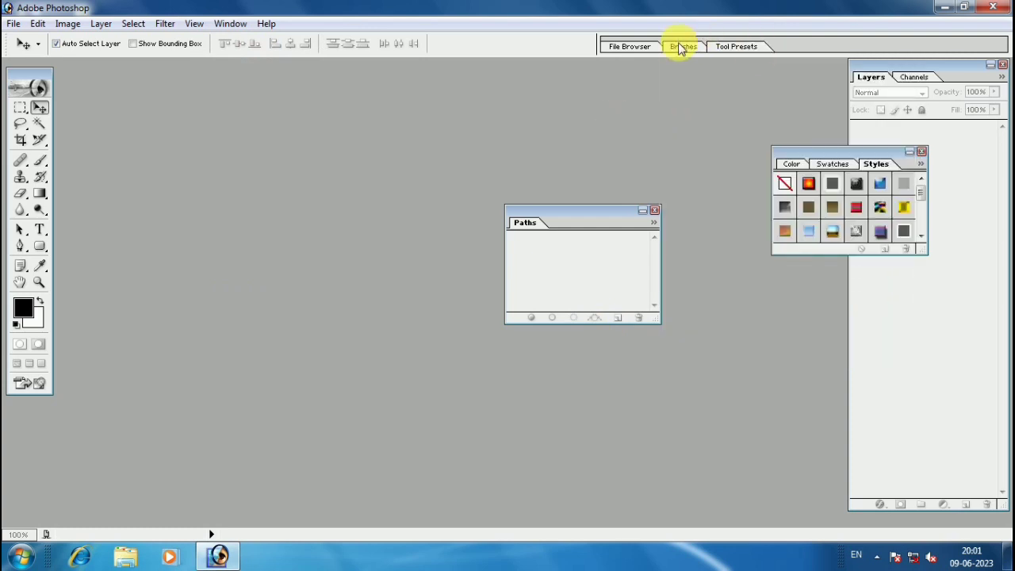
{"action": "left_click", "coordinate": [230, 23]}
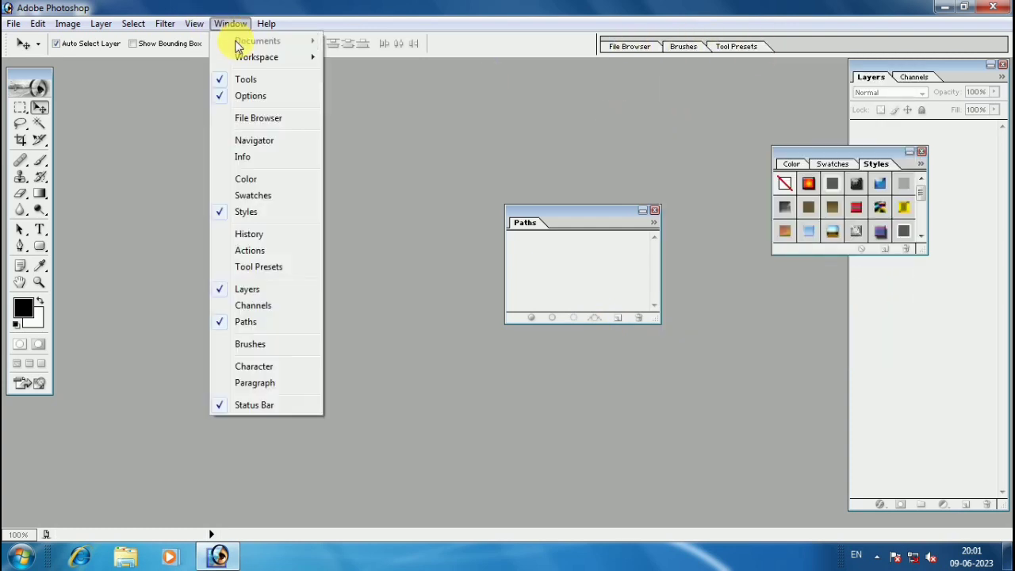
{"action": "left_click", "coordinate": [363, 99]}
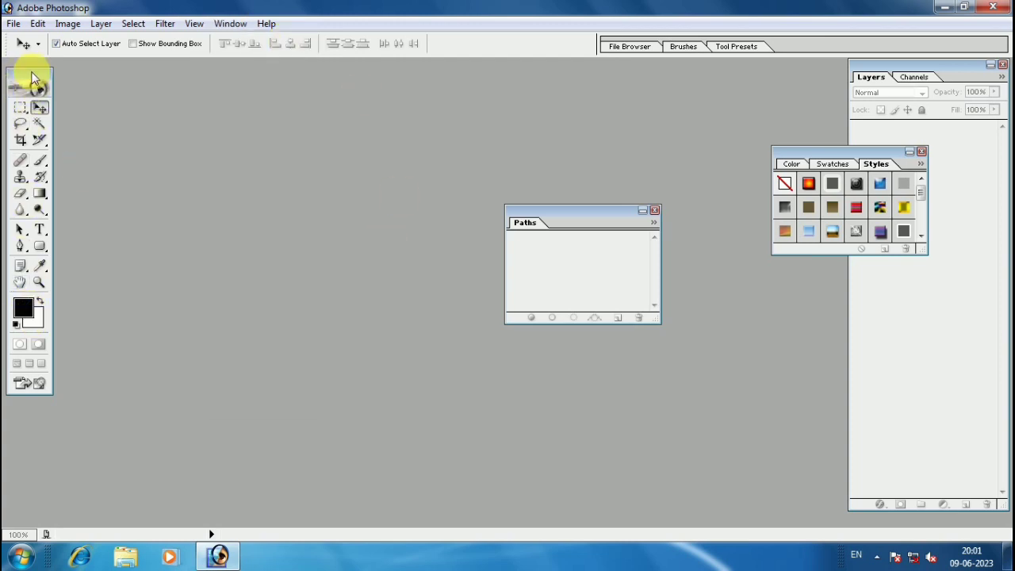
{"action": "left_click", "coordinate": [224, 23]}
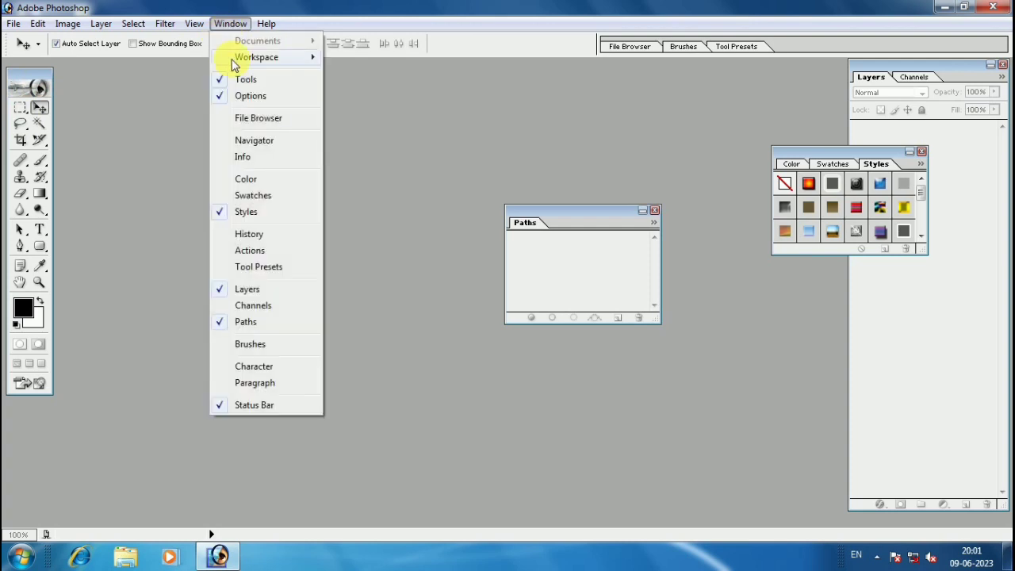
{"action": "left_click", "coordinate": [223, 79]}
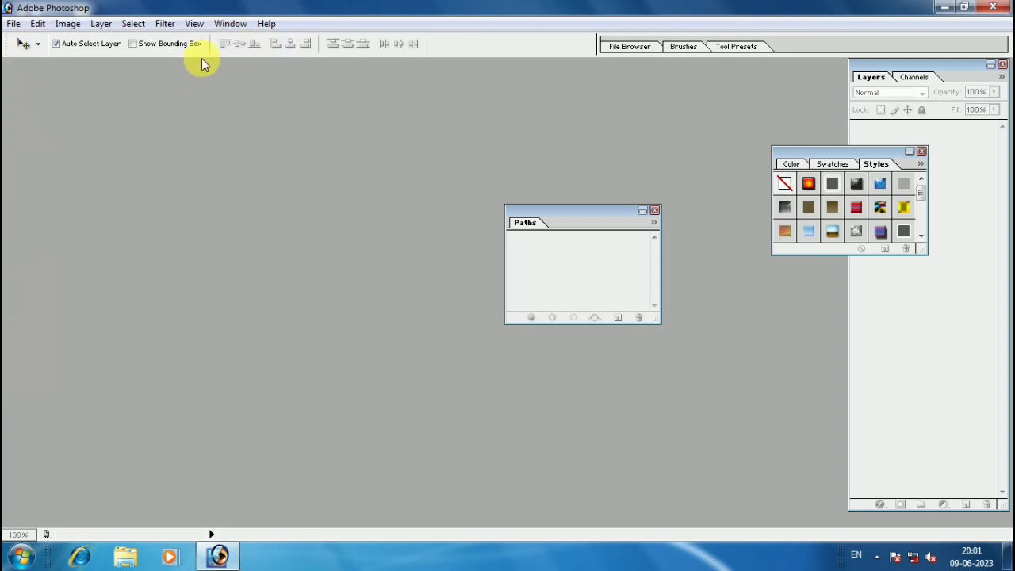
{"action": "left_click", "coordinate": [225, 23]}
{"action": "left_click", "coordinate": [248, 81]}
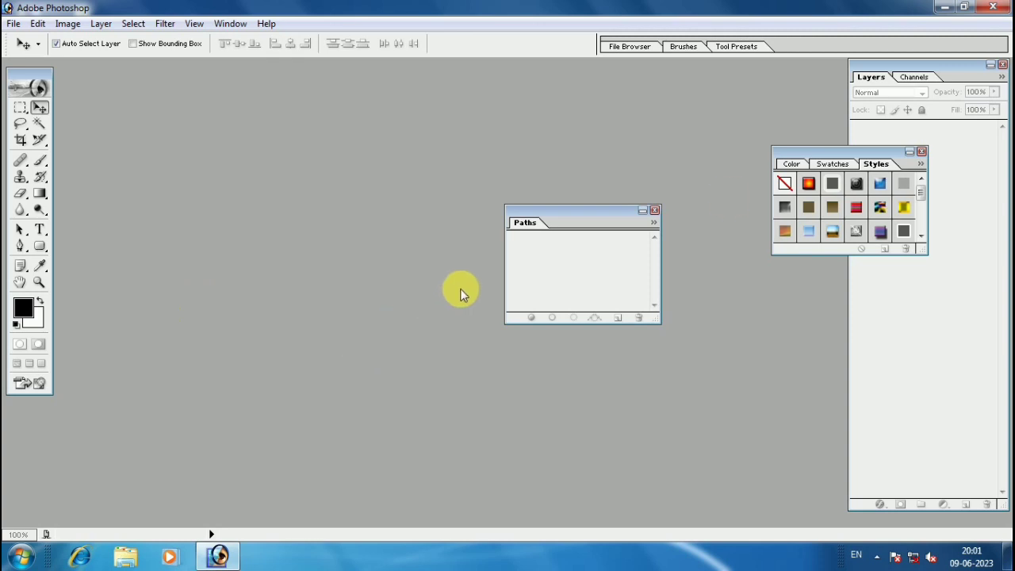
{"action": "left_click", "coordinate": [654, 211]}
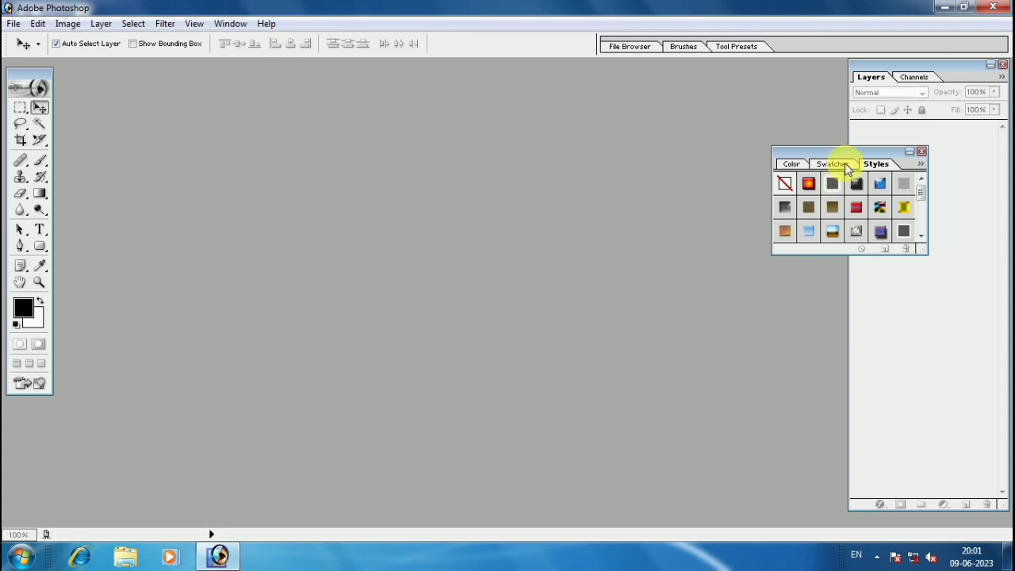
{"action": "left_click", "coordinate": [921, 151]}
{"action": "left_click", "coordinate": [230, 23]}
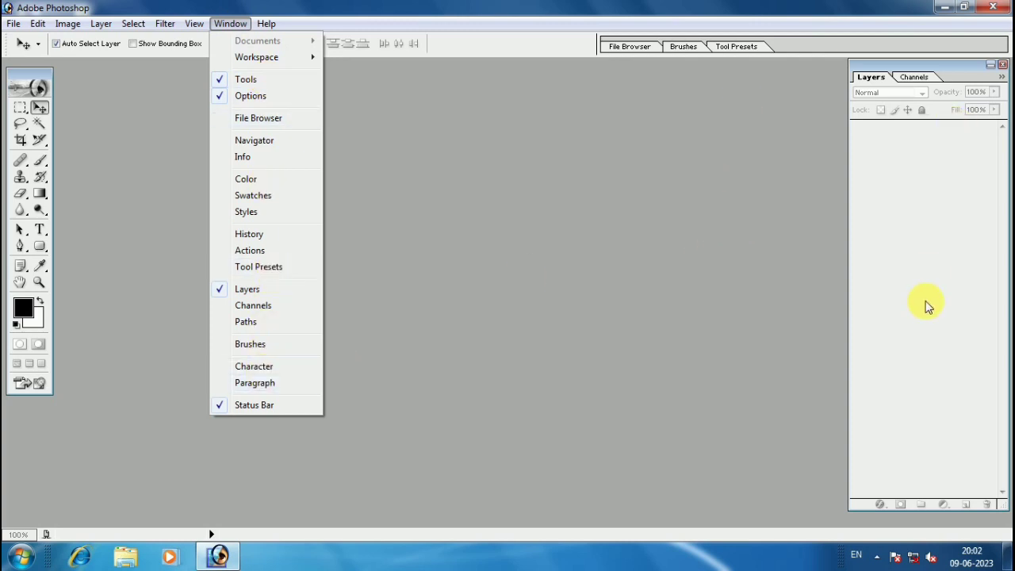
{"action": "left_click", "coordinate": [487, 205]}
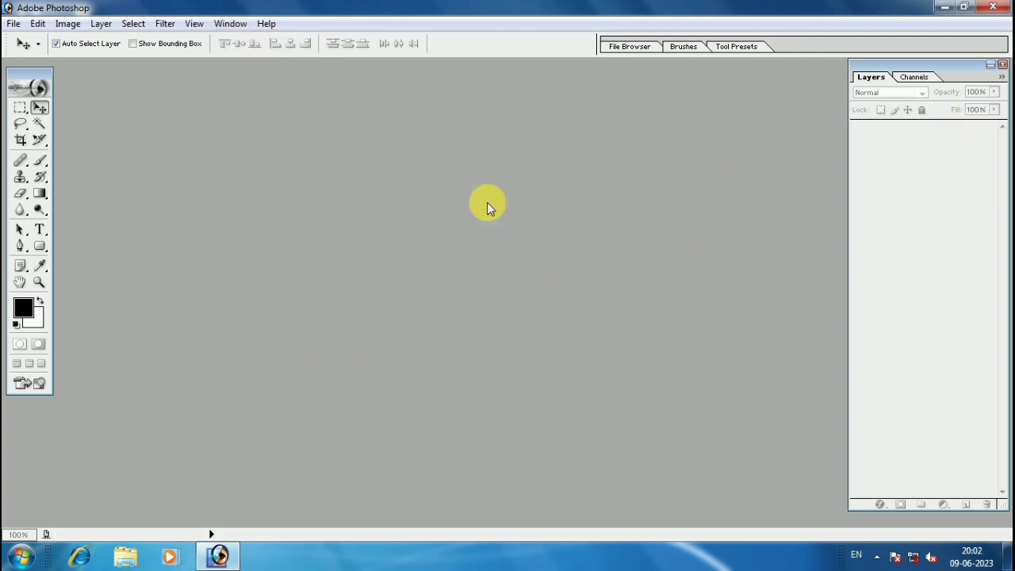